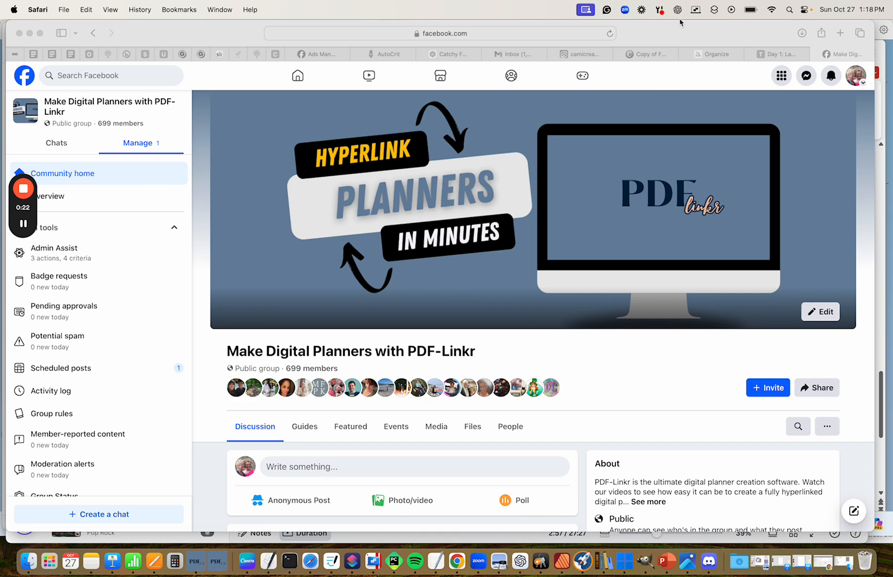
Open the Digital Journal Template presentation from the Digital Journal Template Pack Keynote folder and duplicate it
click(20, 563)
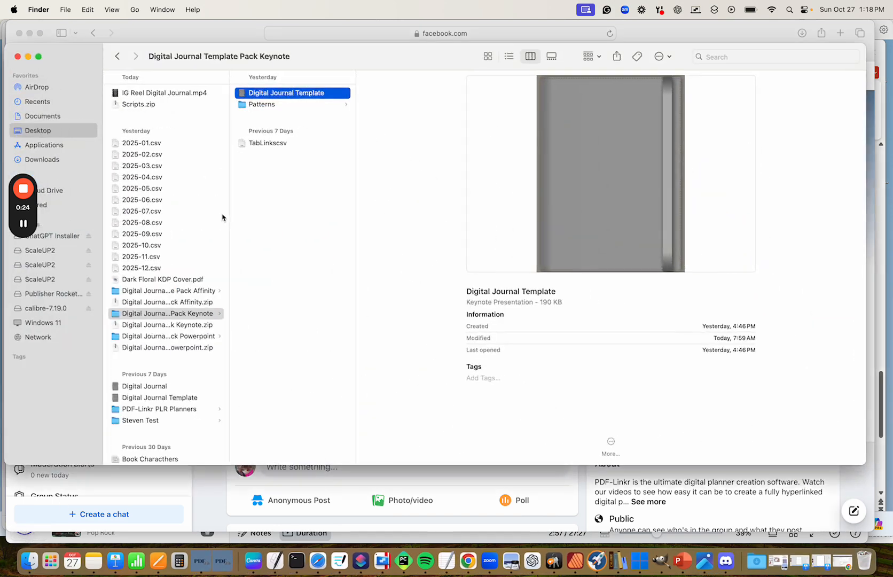
double_click(296, 93)
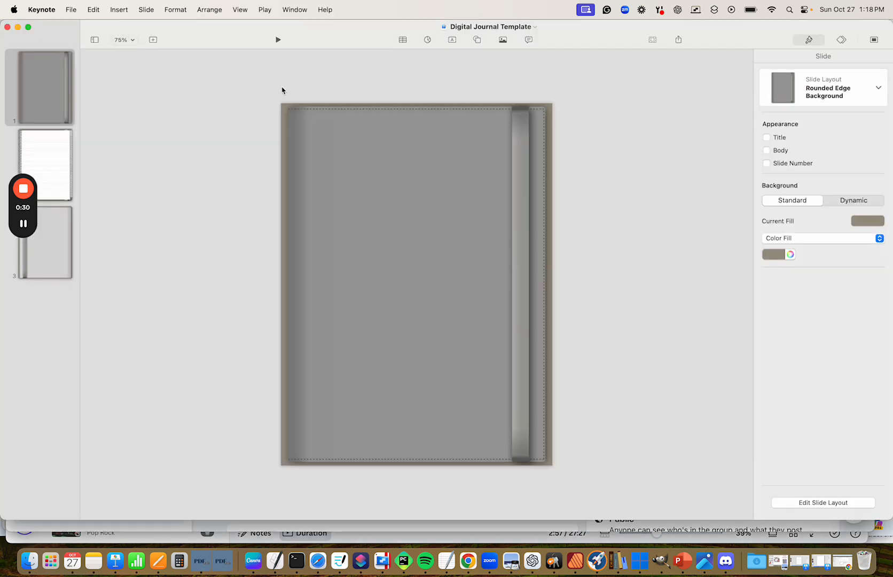
click(71, 11)
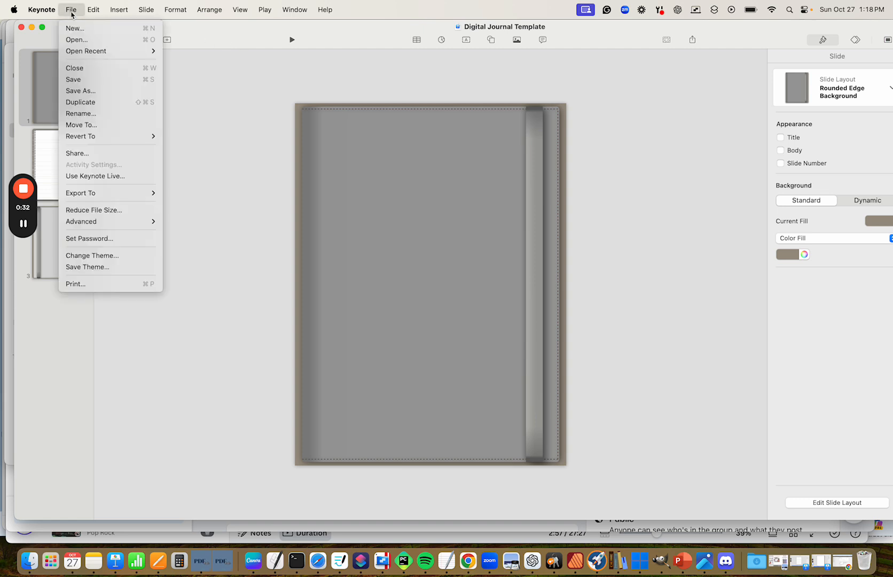
click(90, 102)
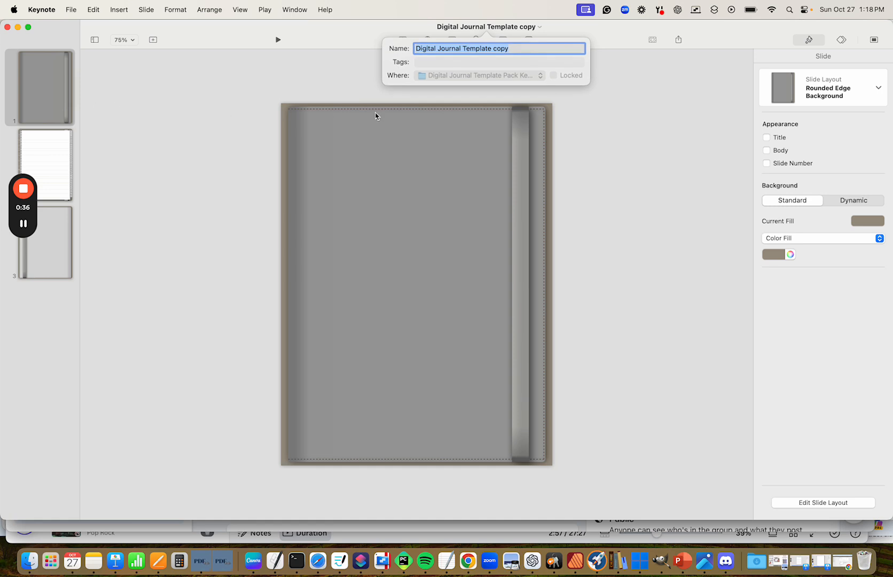
click(368, 38)
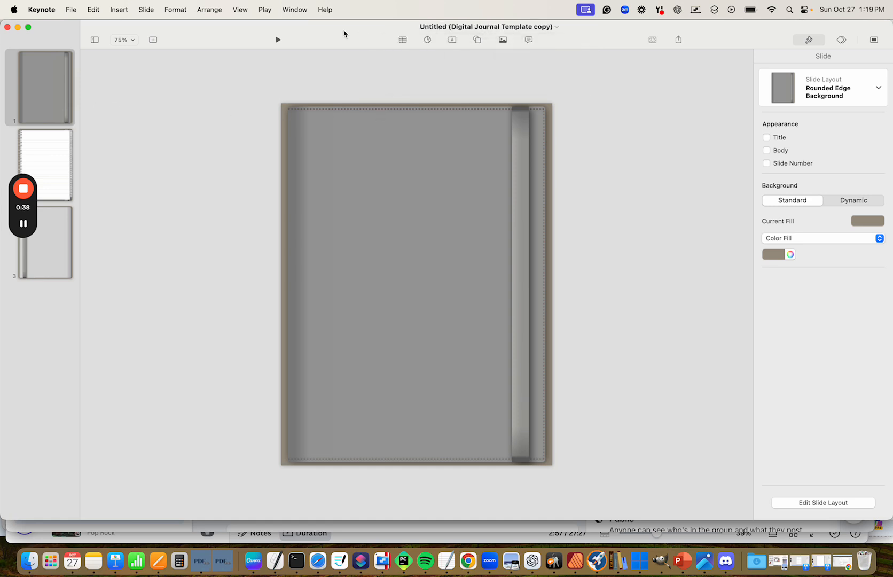
drag(346, 34, 377, 37)
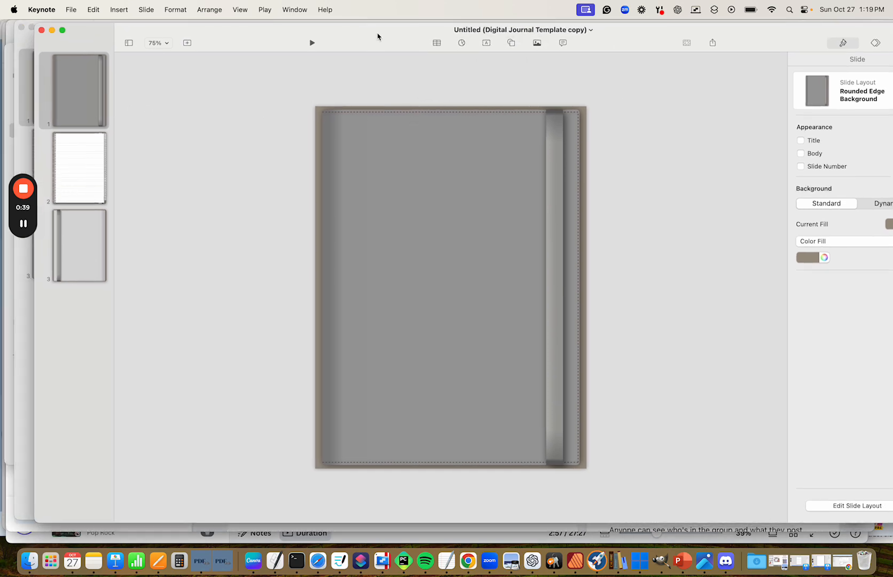
Save the duplicated presentation to the Desktop as Digital Journal Template copy
click(540, 30)
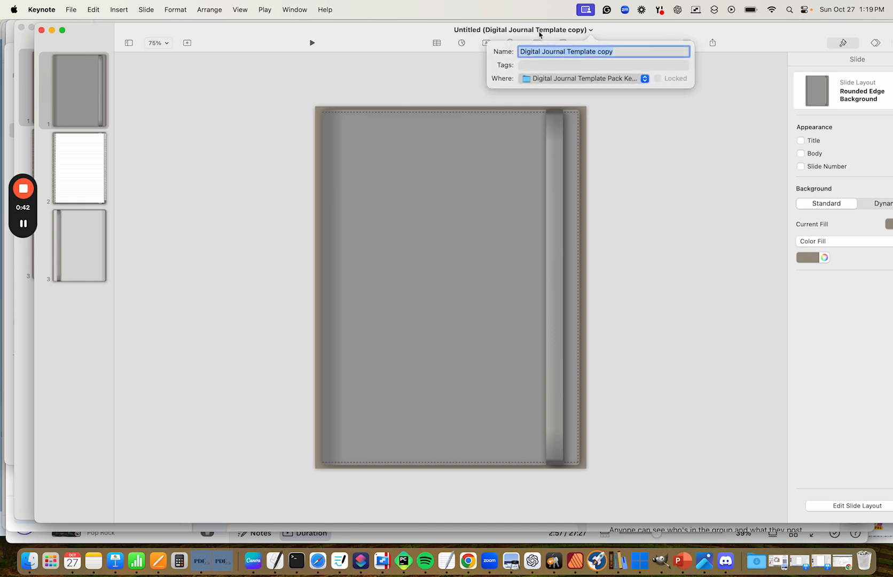
click(76, 9)
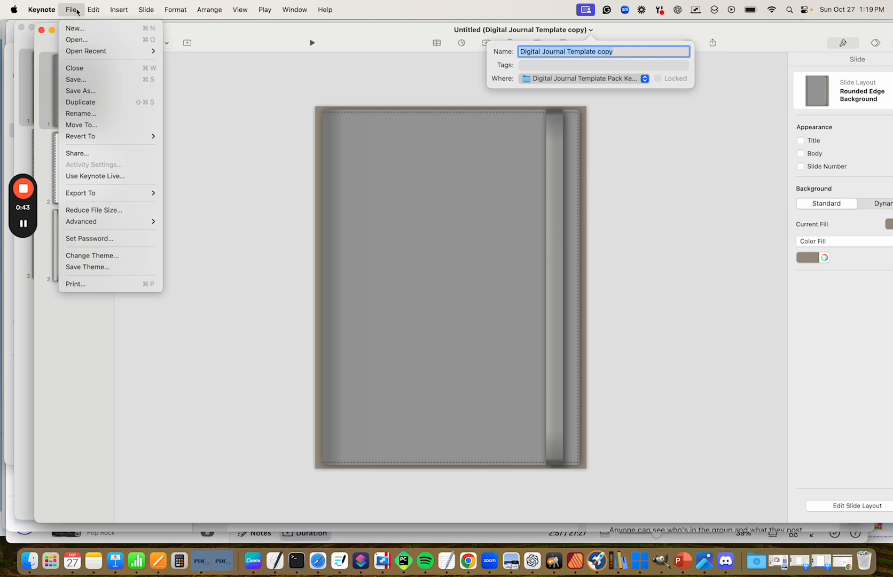
click(81, 81)
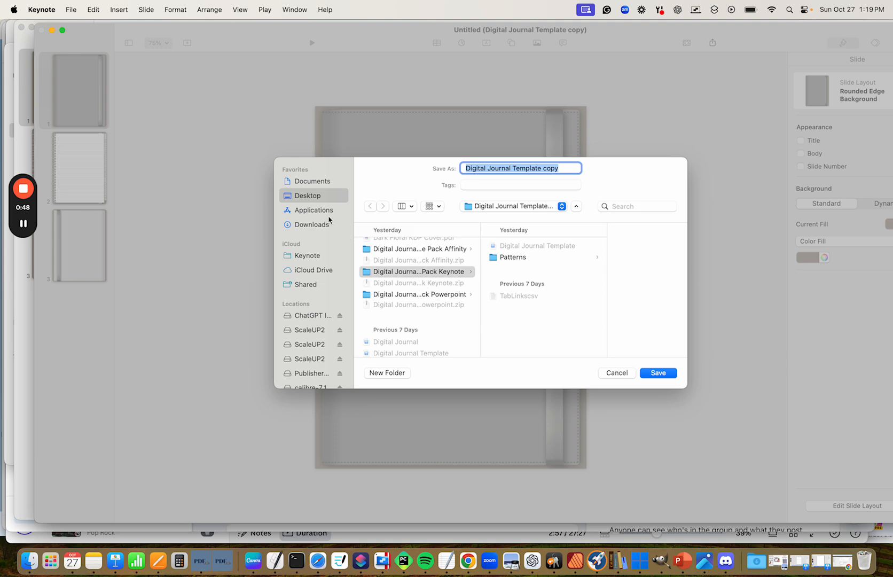
click(314, 198)
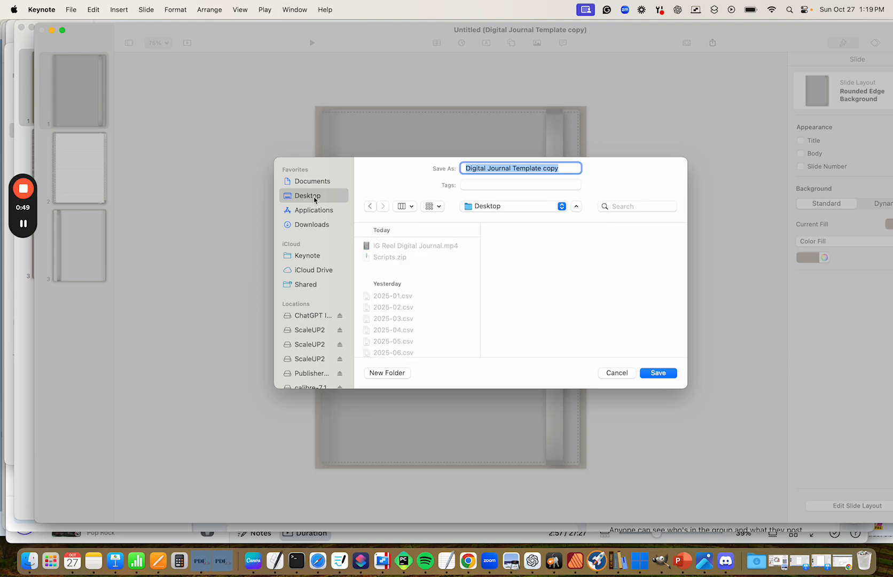
click(660, 373)
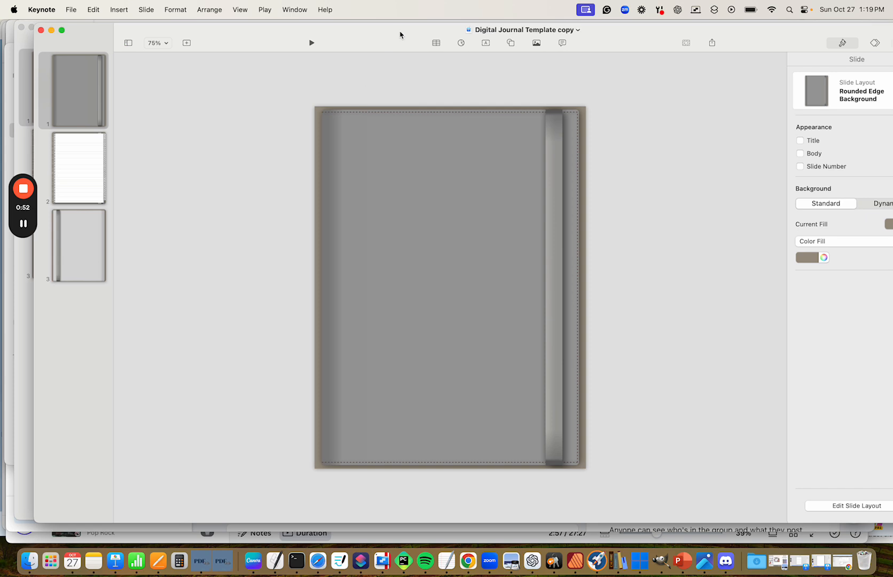
drag(399, 33, 384, 30)
Delete the back cover slide and the lined notes slide, keeping only the front cover slide
click(66, 94)
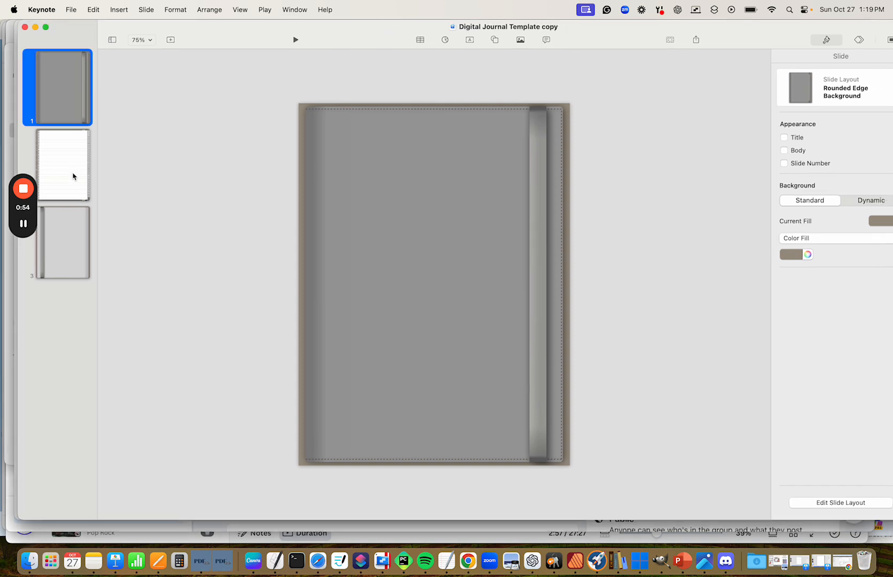
click(72, 175)
click(68, 119)
click(70, 163)
click(70, 245)
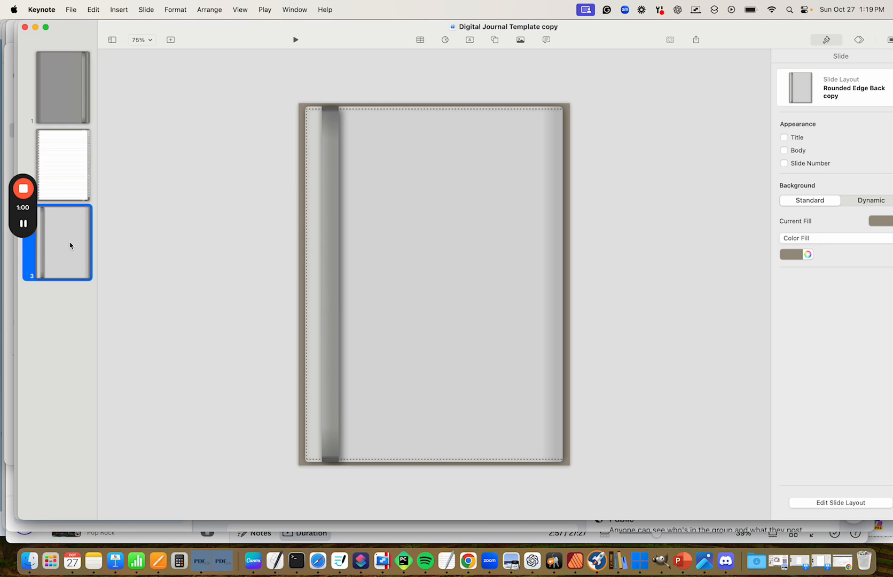
mouse_move(267, 29)
mouse_down()
mouse_move(294, 27)
mouse_move(260, 28)
mouse_up()
key(BackSpace)
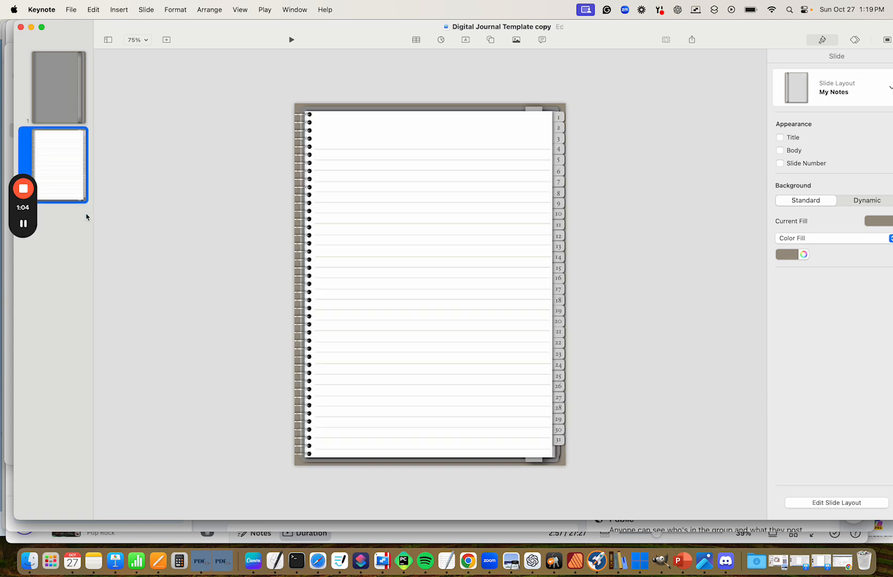
key(BackSpace)
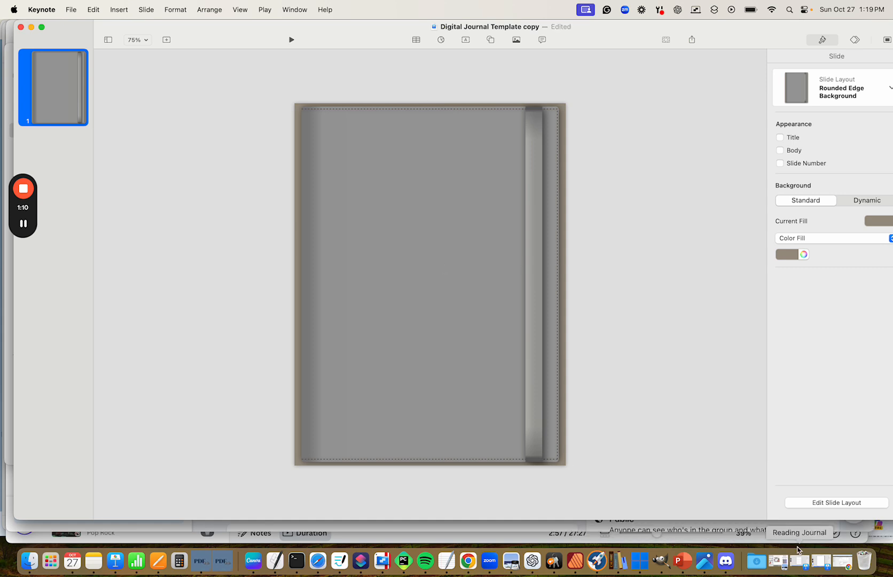
Open the front cover's slide layout for editing and change the large cover shape's fill to Image Fill
click(833, 502)
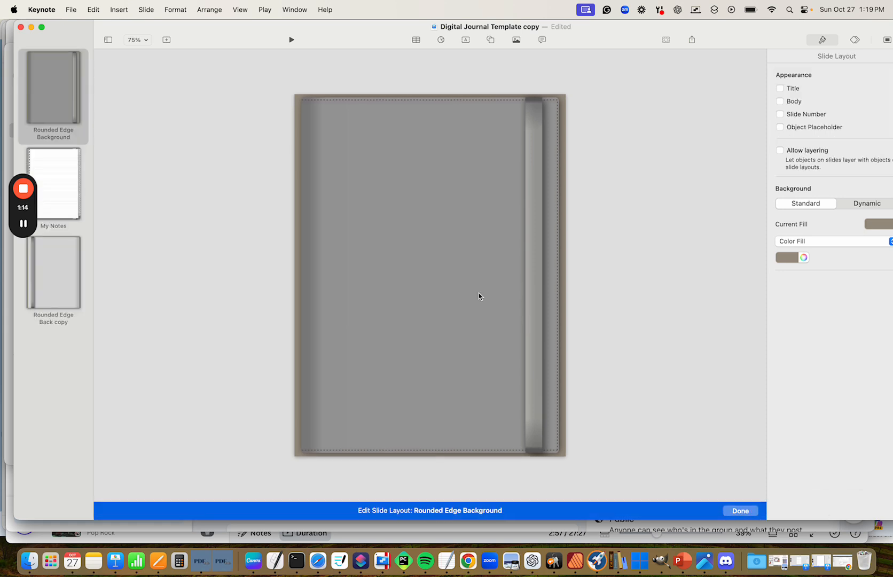
click(411, 276)
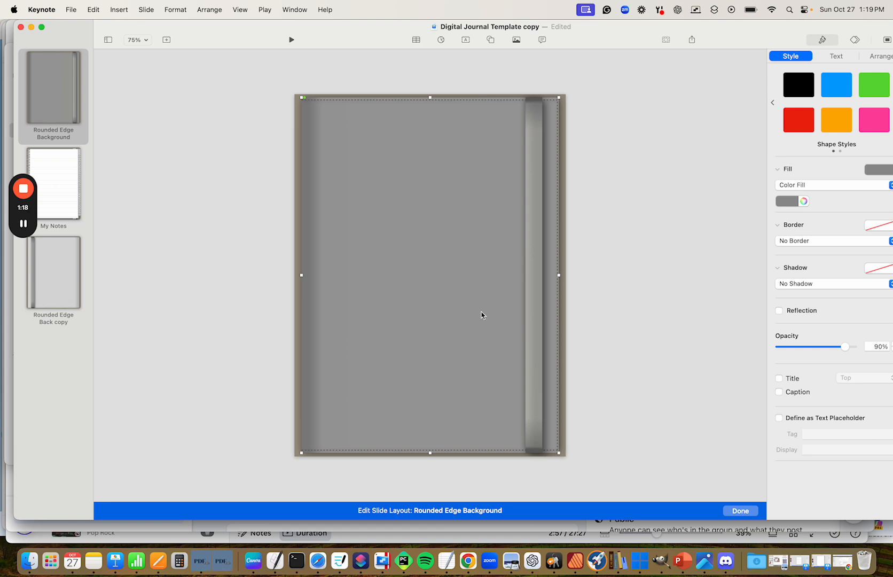
click(829, 185)
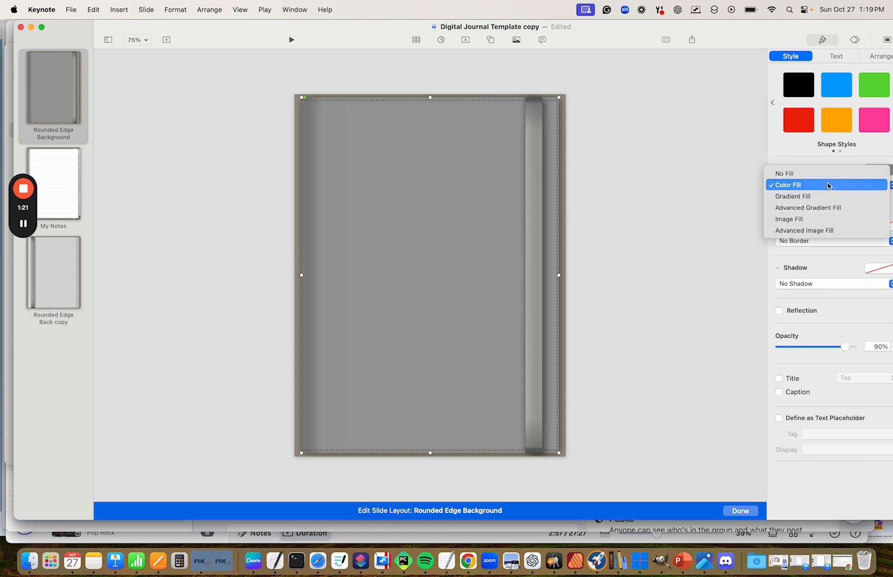
click(806, 220)
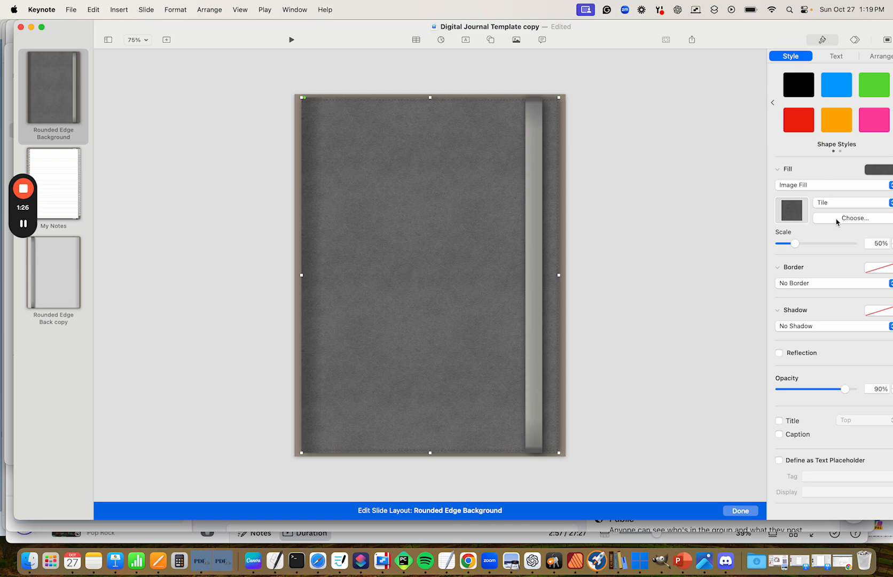
Fill the cover shape with Floral_225.png from the Patterns folder of the Keynote template pack
click(851, 219)
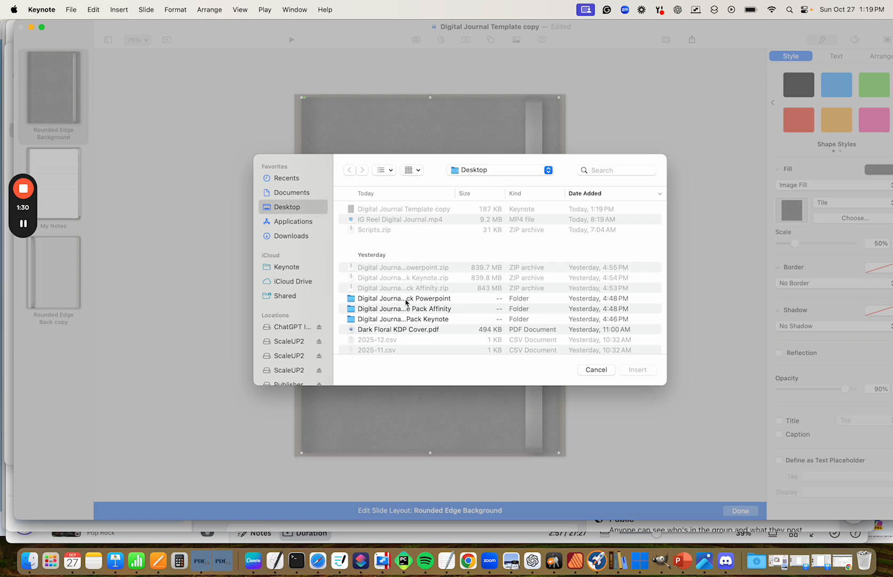
click(409, 320)
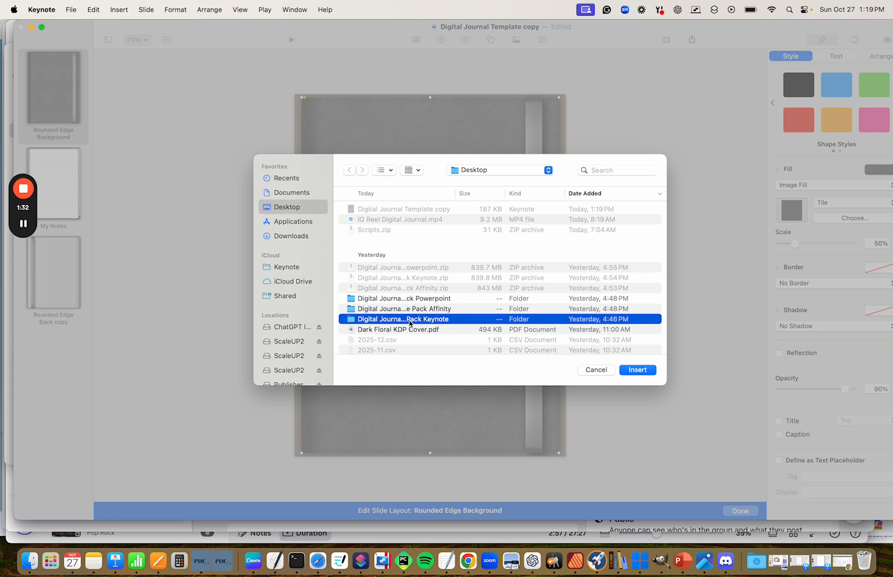
double_click(409, 321)
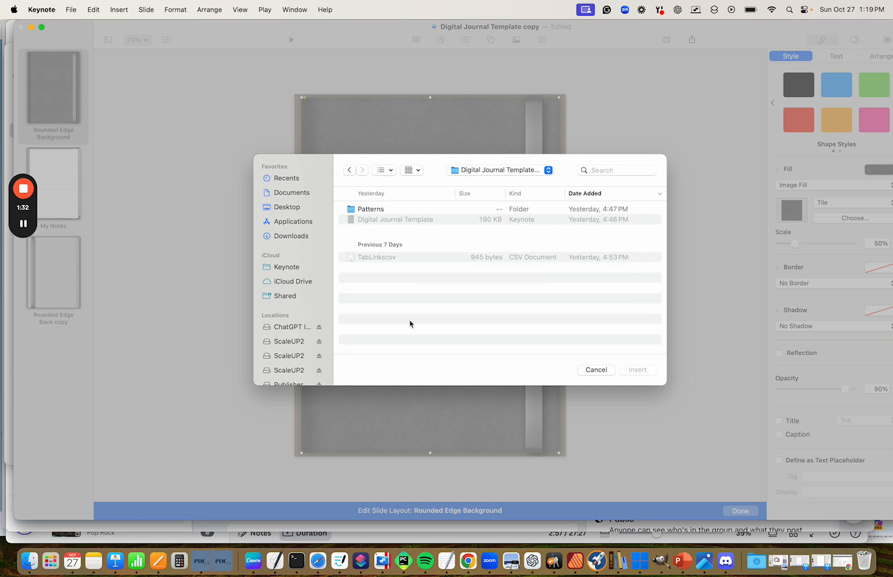
double_click(376, 211)
click(384, 211)
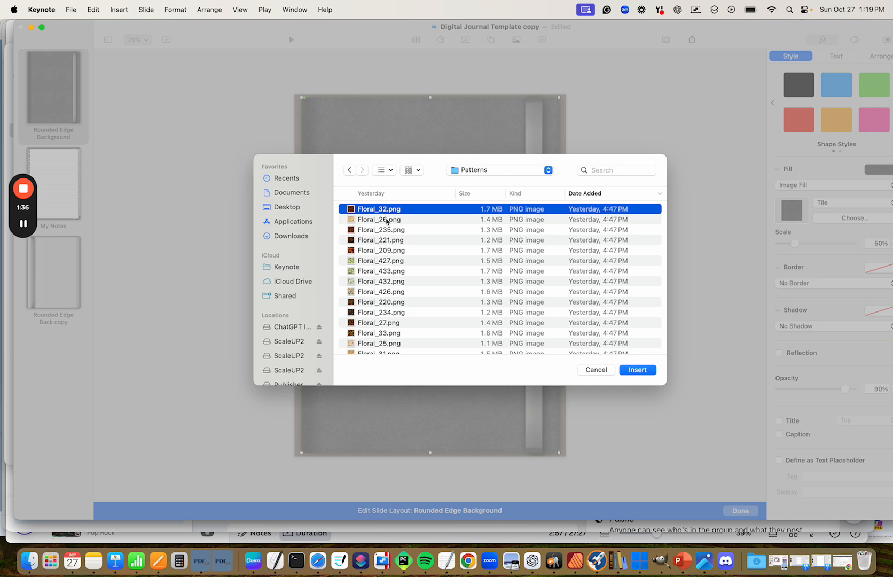
click(385, 221)
click(385, 240)
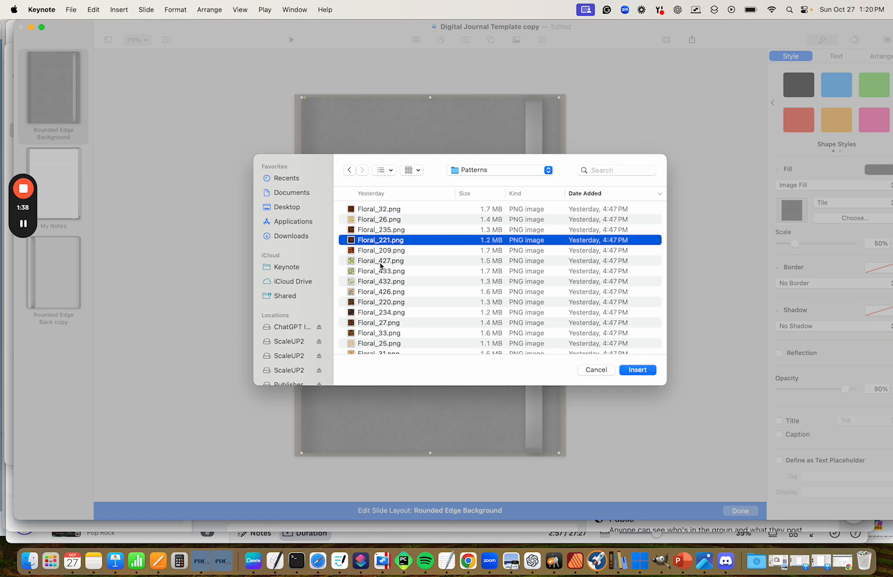
click(382, 260)
click(383, 291)
click(381, 322)
scroll(380, 324, down, 5)
scroll(380, 324, down, 5)
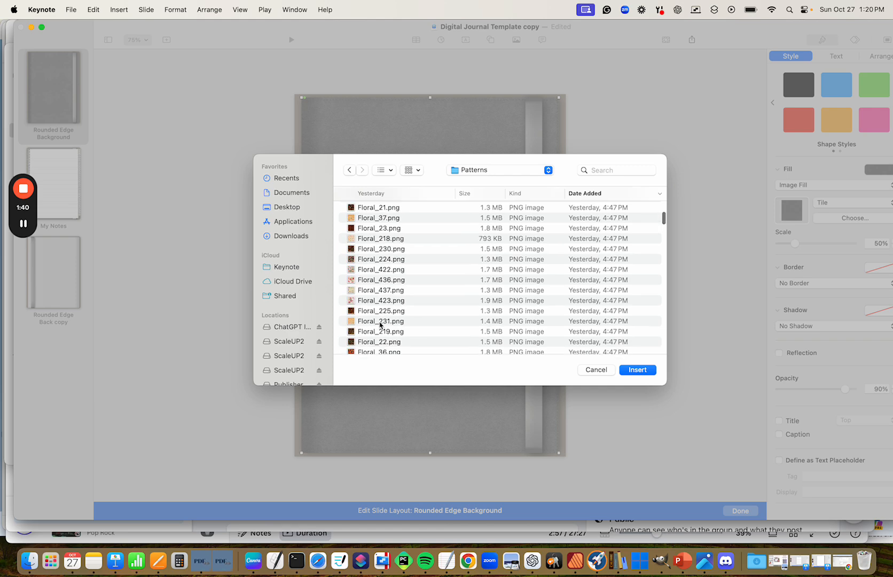
click(378, 311)
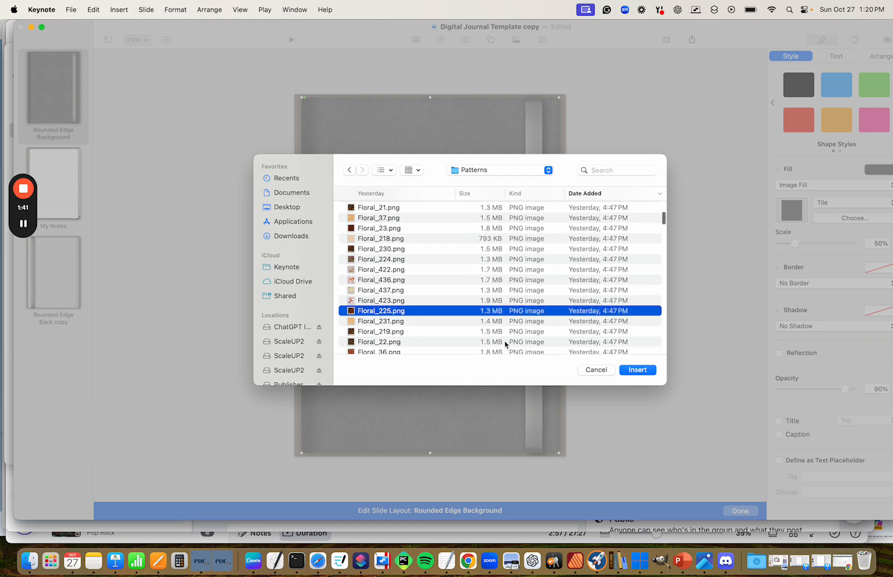
click(635, 372)
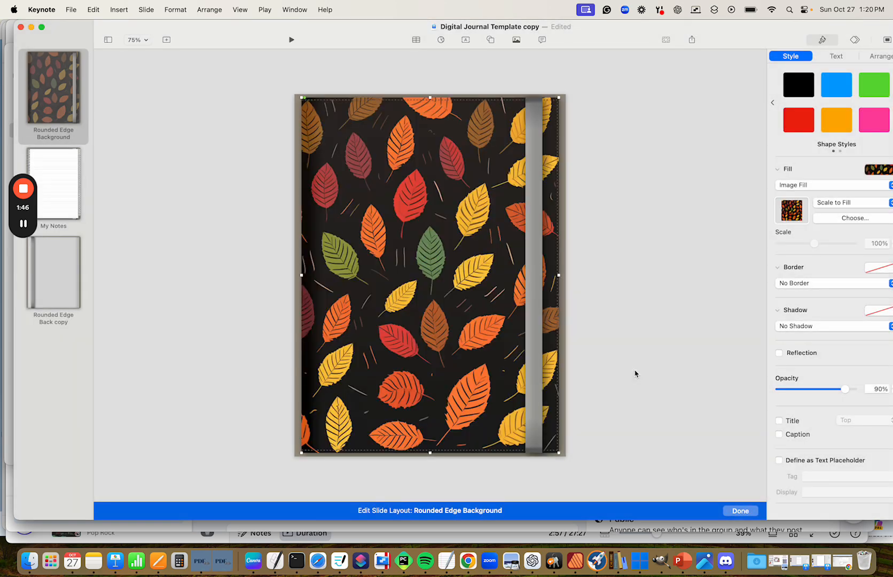
click(636, 372)
Lower the leaf-patterned cover shape's opacity to 68%
click(418, 350)
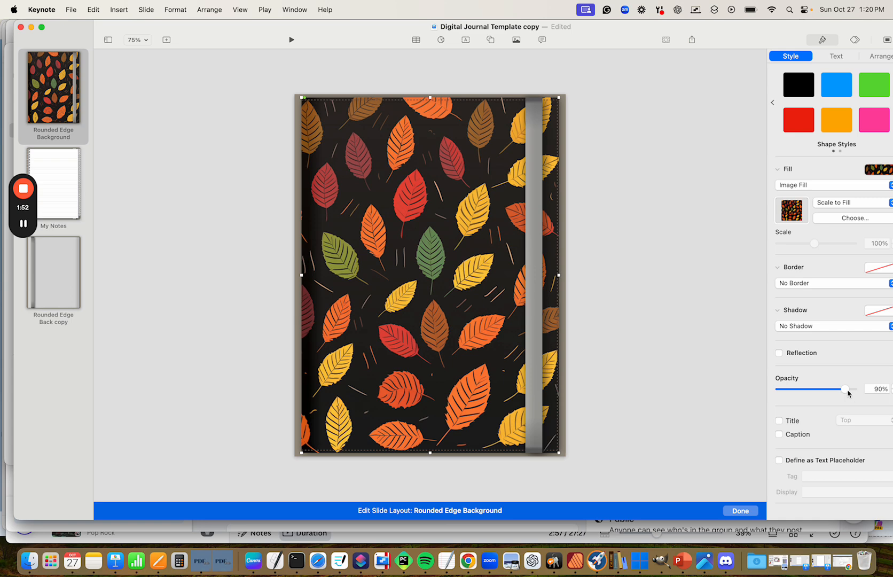
drag(847, 390, 836, 395)
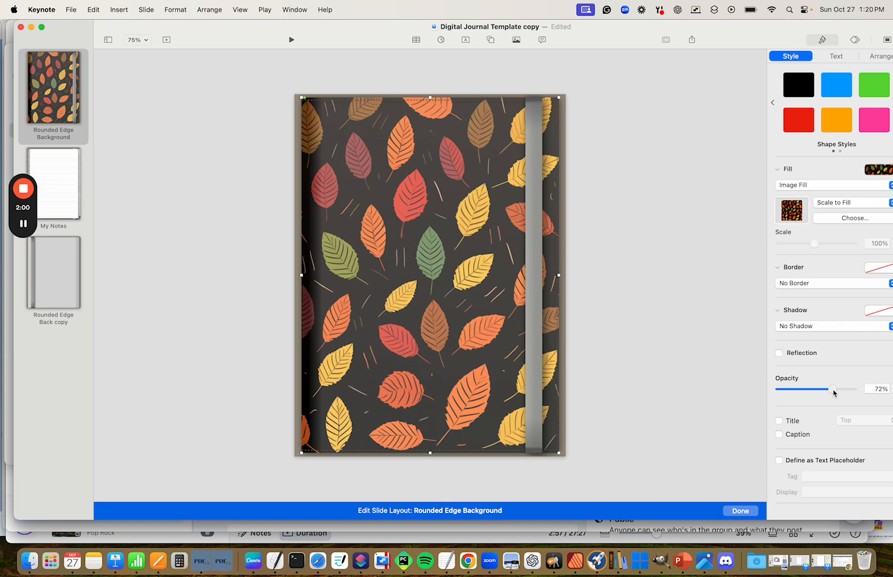
drag(832, 390, 831, 393)
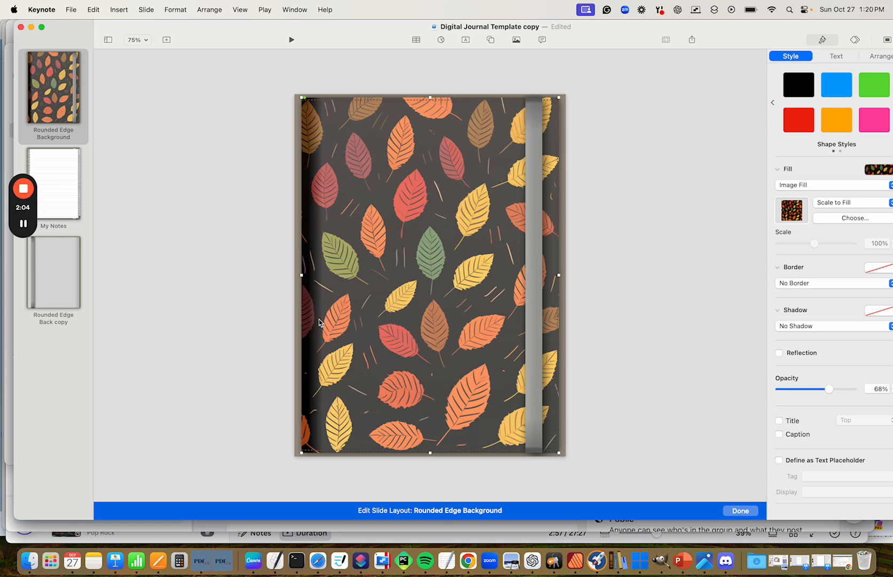
click(612, 291)
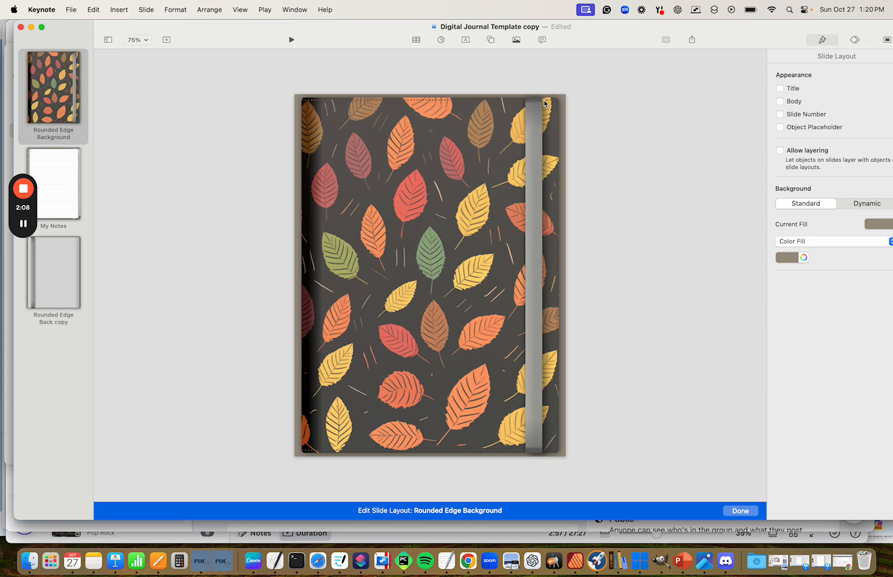
Recolor the cover's vertical elastic band with the orange sampled from a leaf in the pattern
click(537, 222)
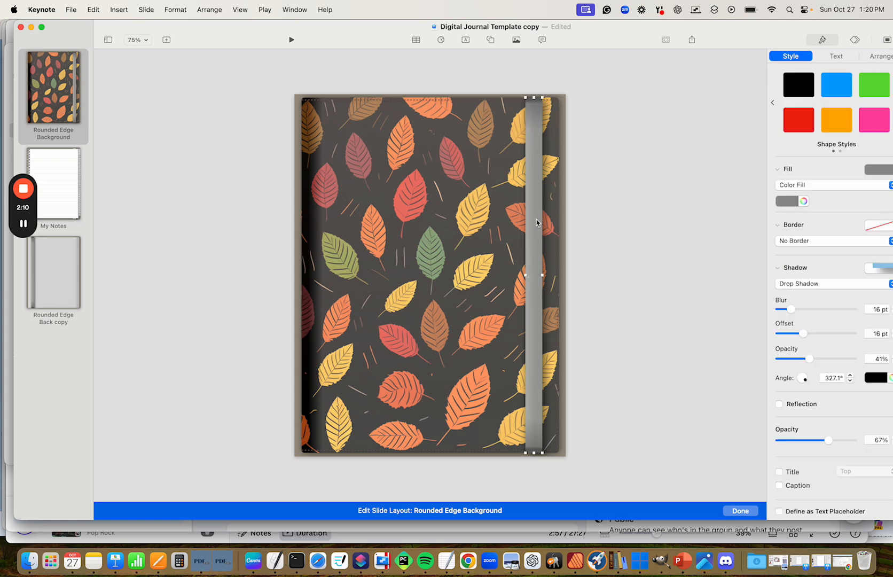
click(804, 202)
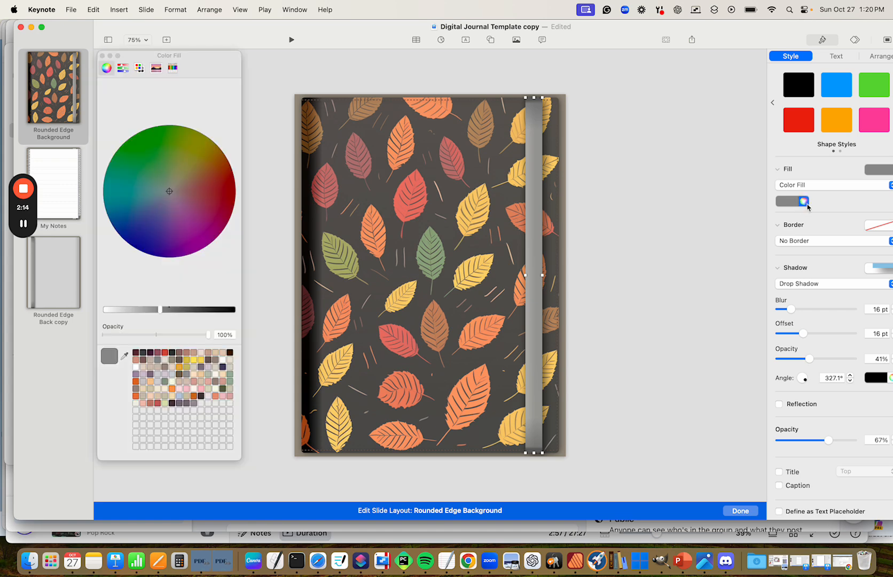
click(125, 355)
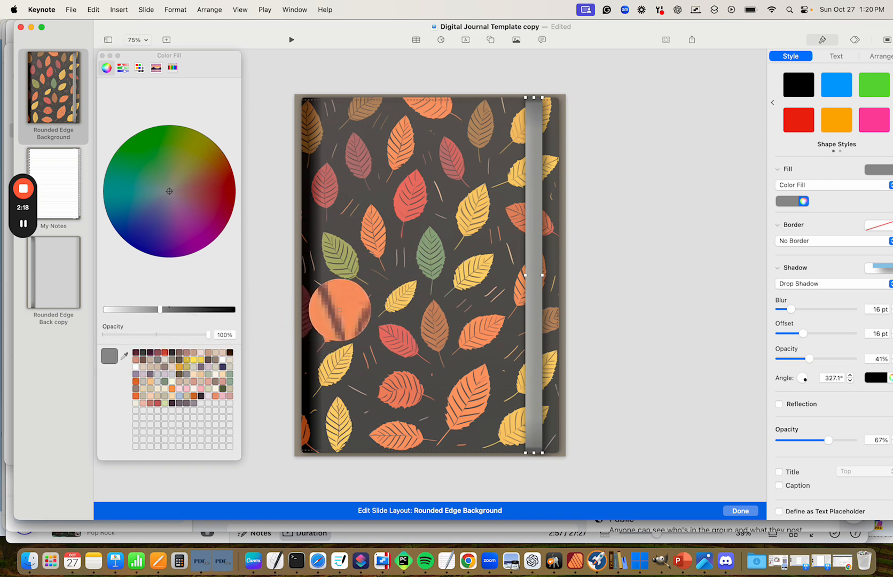
click(339, 309)
click(647, 254)
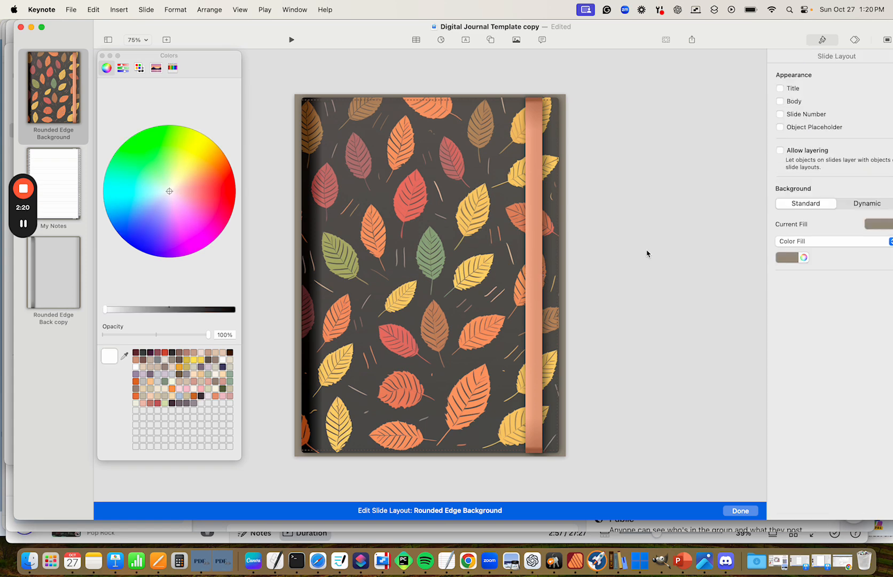
Save the elastic band's orange as a reusable color swatch
click(539, 278)
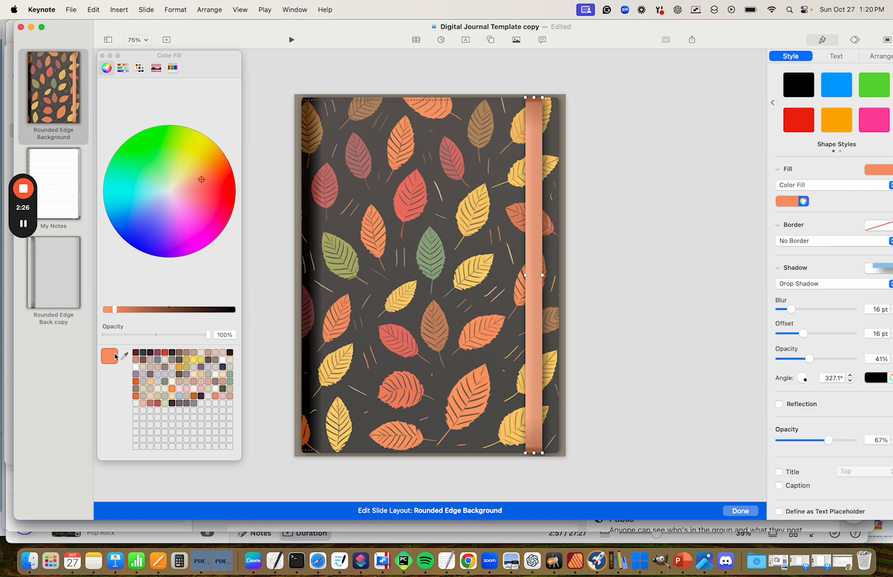
drag(113, 358, 140, 351)
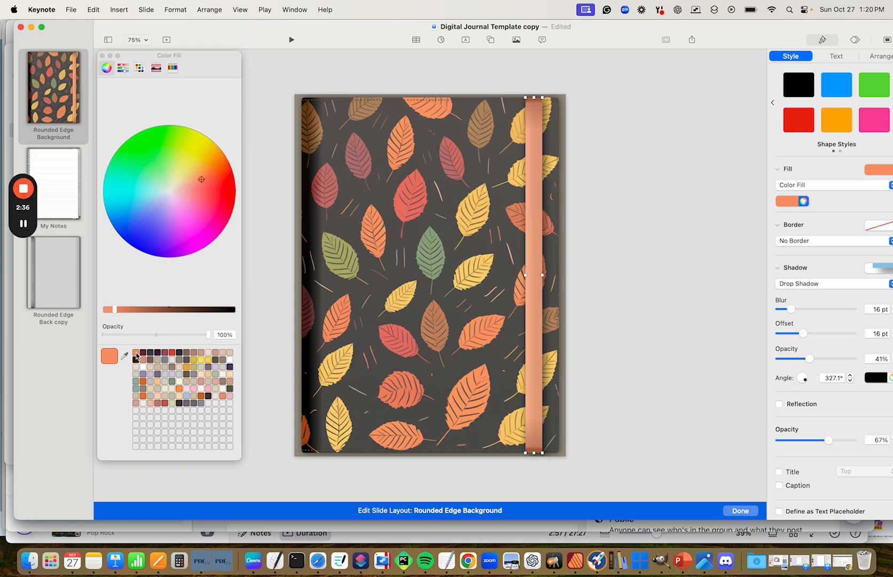
On the My Notes layout, change the gray cover shape behind the lined page to Image Fill with the leaf pattern
click(55, 190)
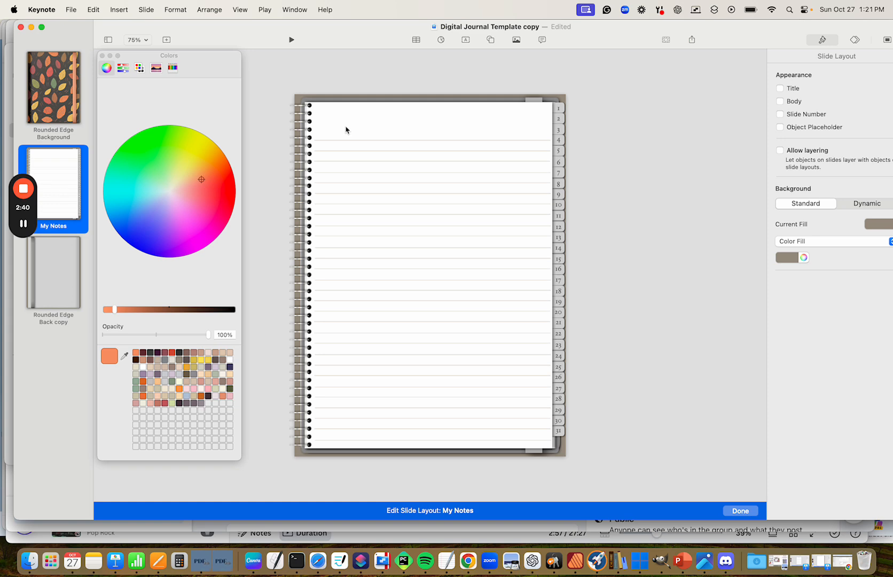
click(410, 102)
click(410, 102)
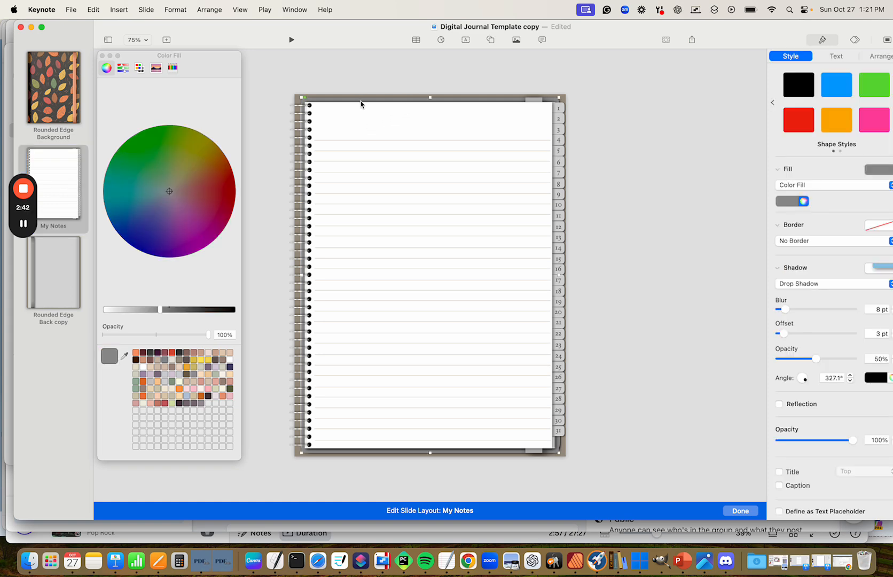
click(827, 186)
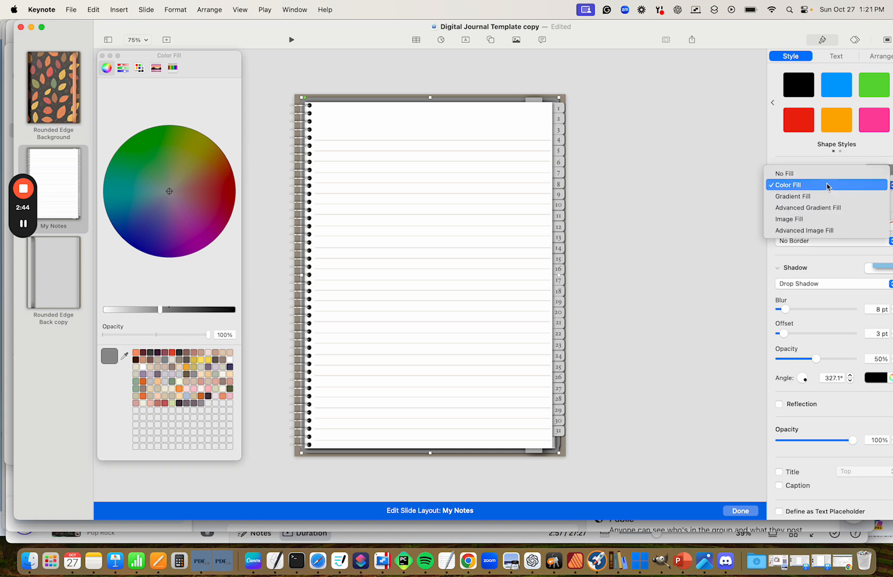
click(803, 220)
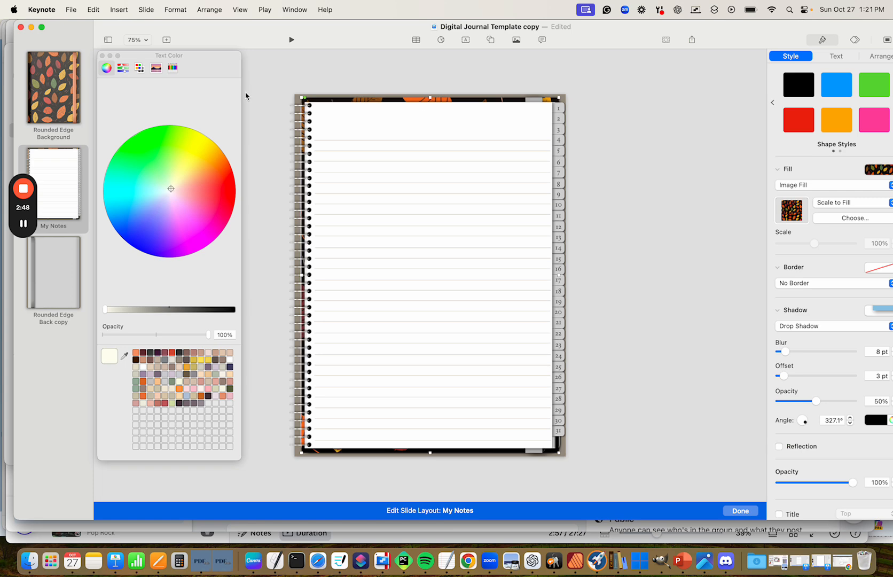
Recolor the elastic band behind the My Notes page with the saved orange swatch
click(533, 98)
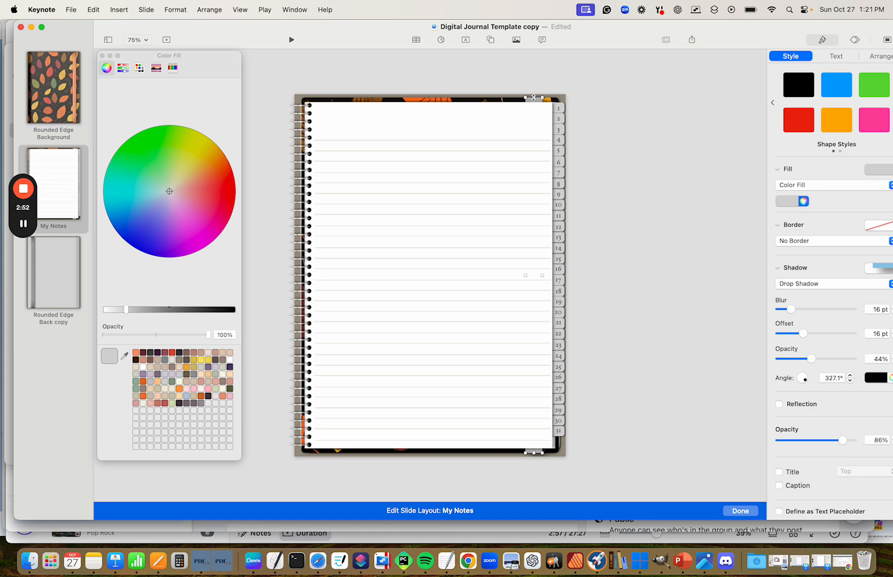
click(136, 353)
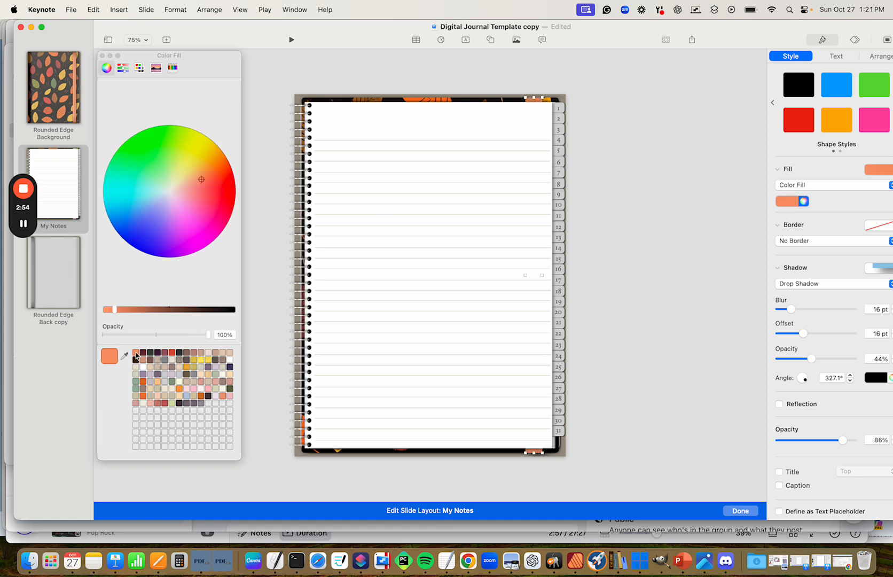
click(668, 191)
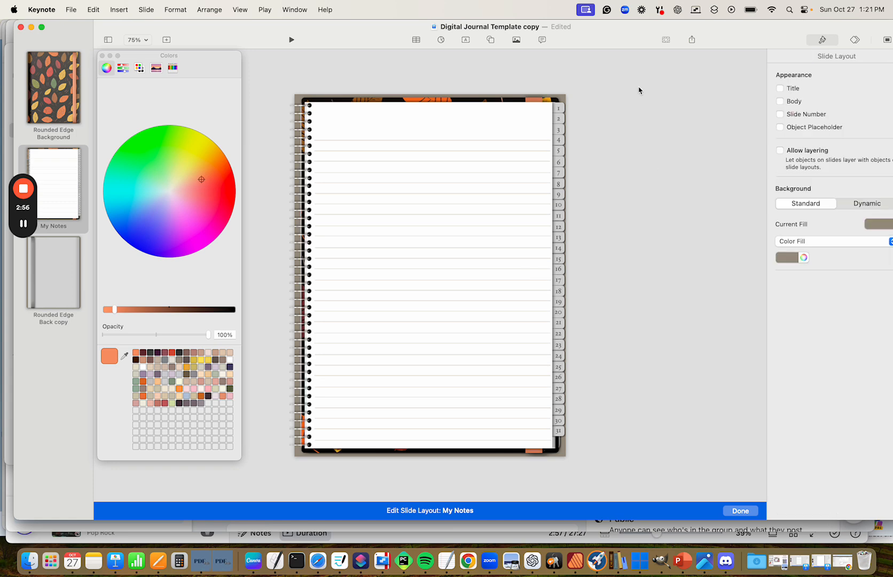
Recolor all the numbered tabs 1 to 31 along the My Notes page edge with the saved orange swatch
drag(637, 87, 564, 454)
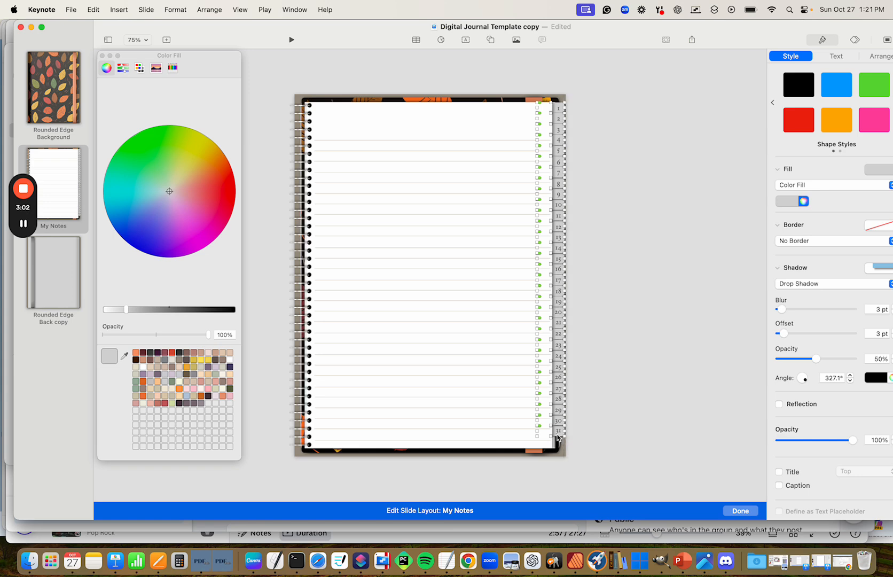
click(135, 353)
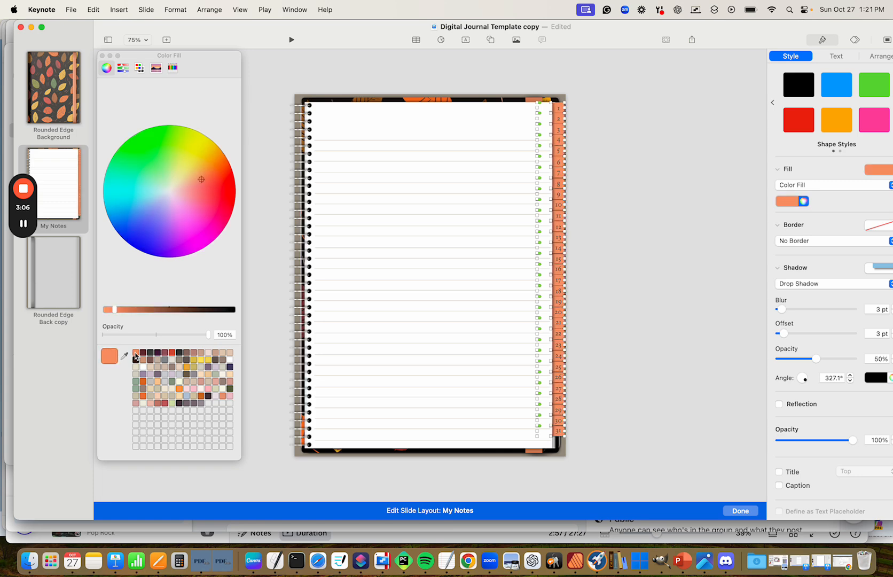
click(663, 292)
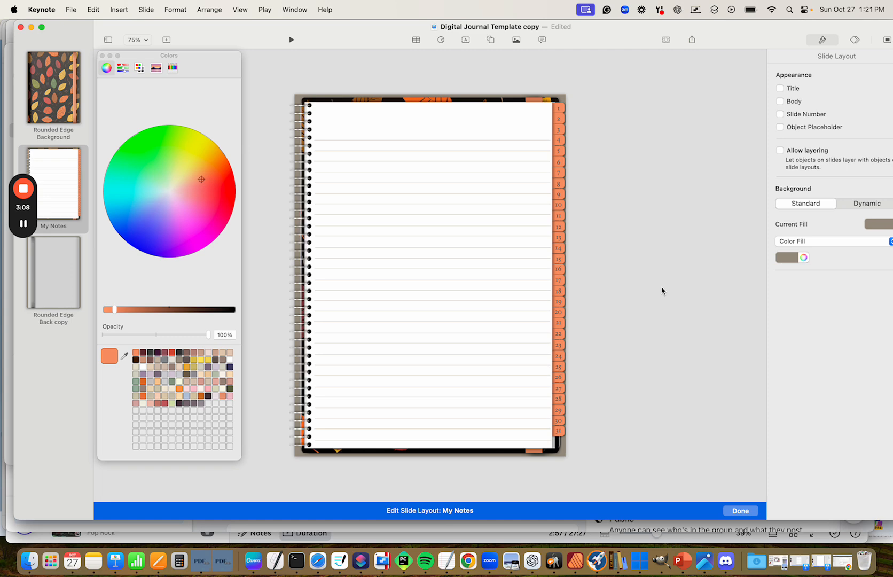
On the Rounded Edge Back copy layout, give the cover shape the leaf-pattern Image Fill and lower its opacity to 65%
click(56, 287)
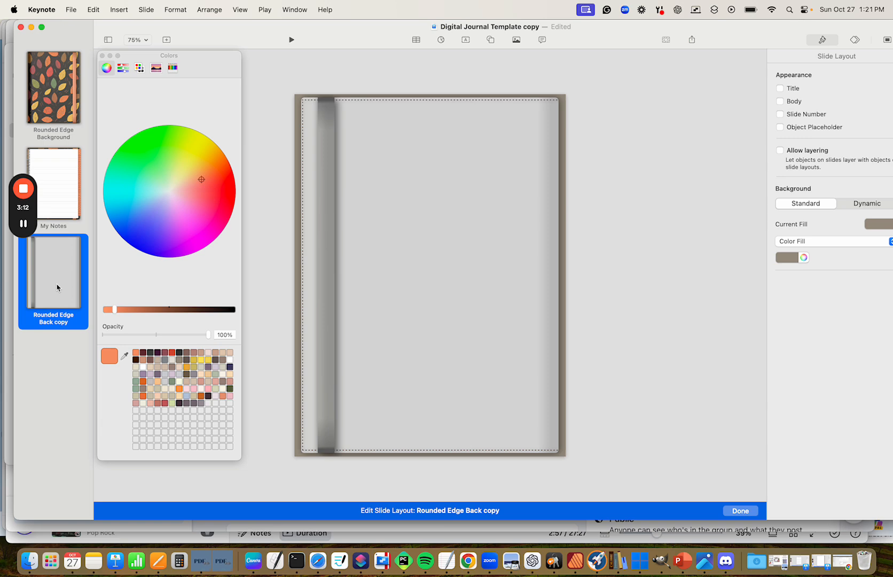
click(456, 256)
click(851, 187)
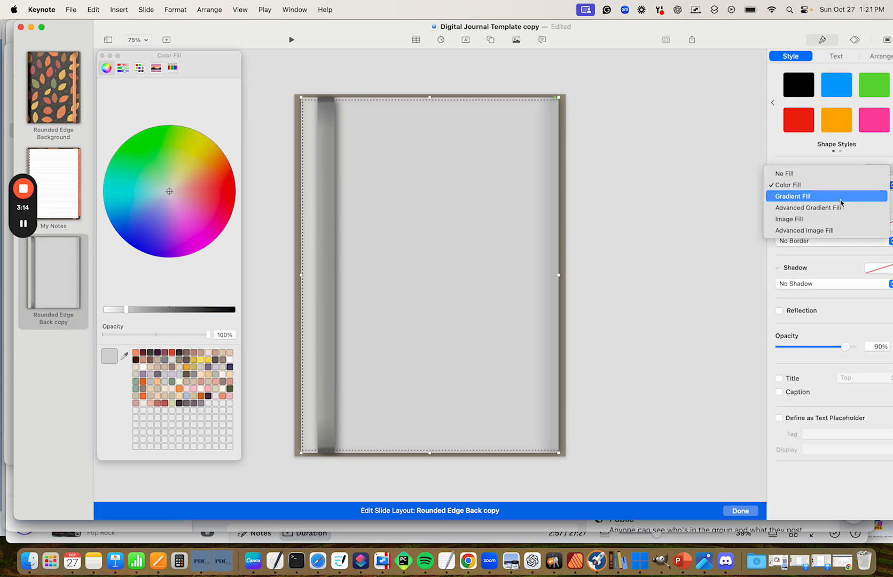
click(833, 219)
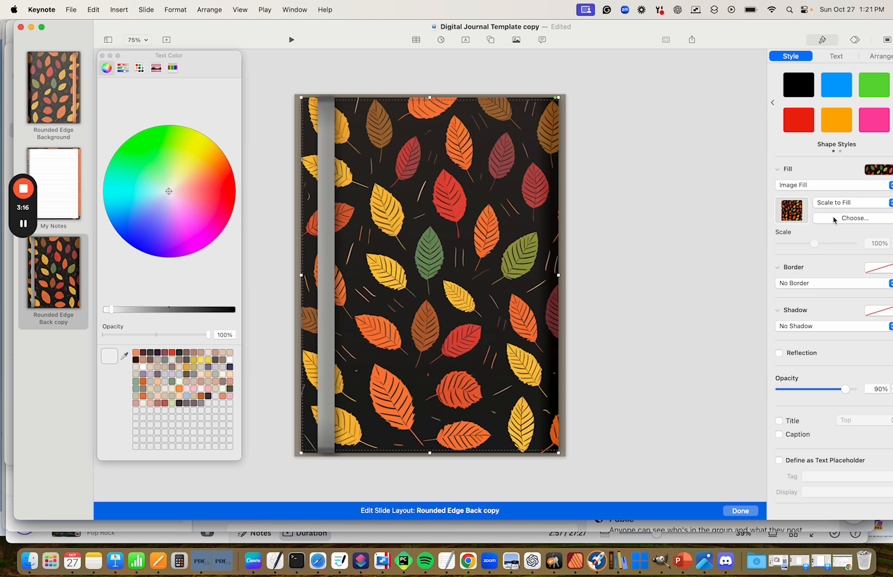
drag(845, 391, 827, 392)
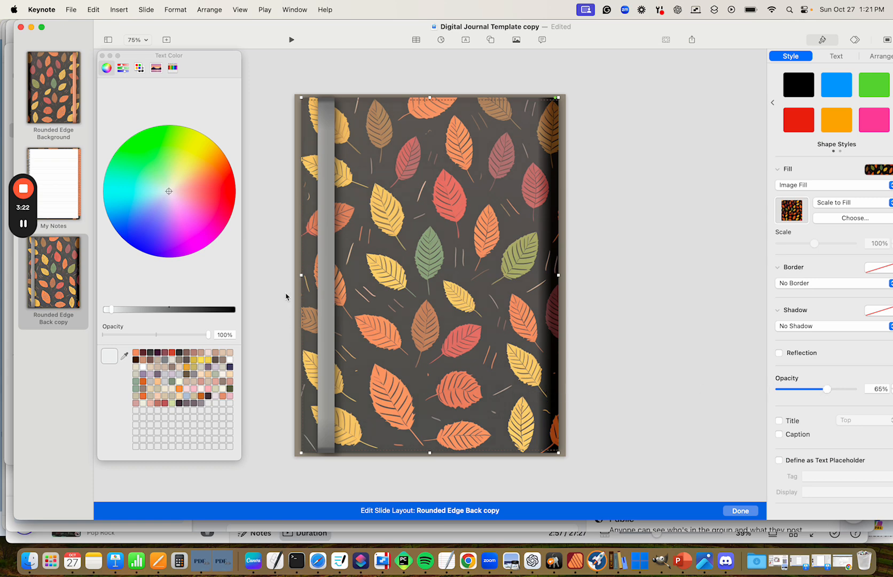
Recolor the back cover's elastic band with the saved orange swatch and finish editing the slide layouts
click(325, 261)
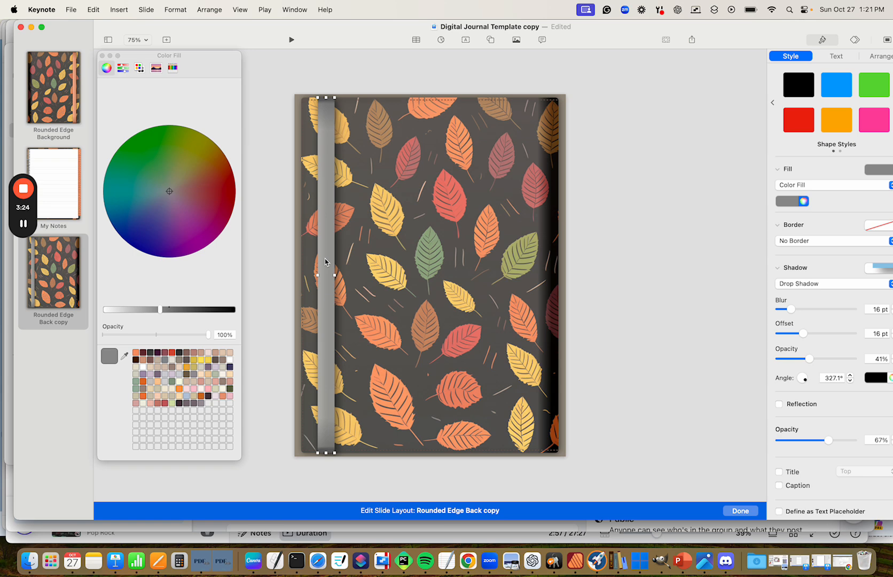
click(136, 353)
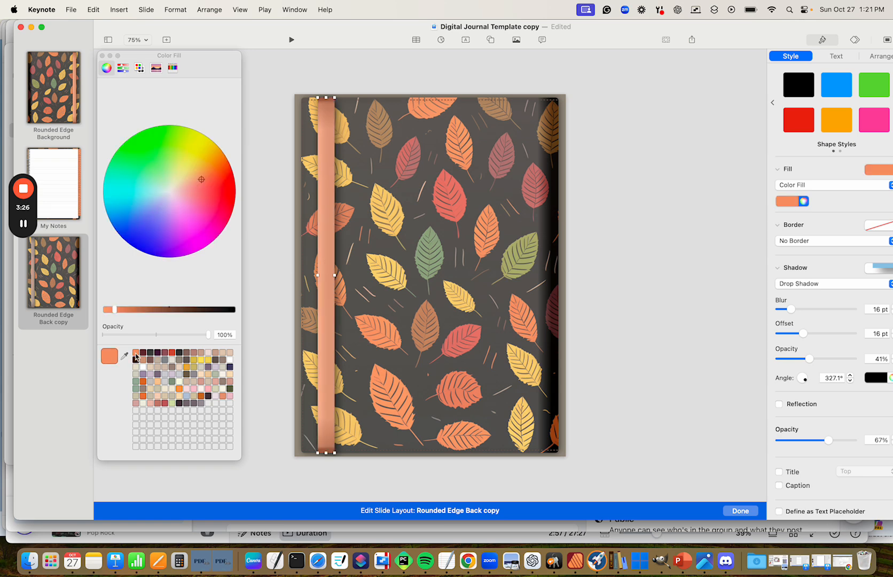
click(698, 284)
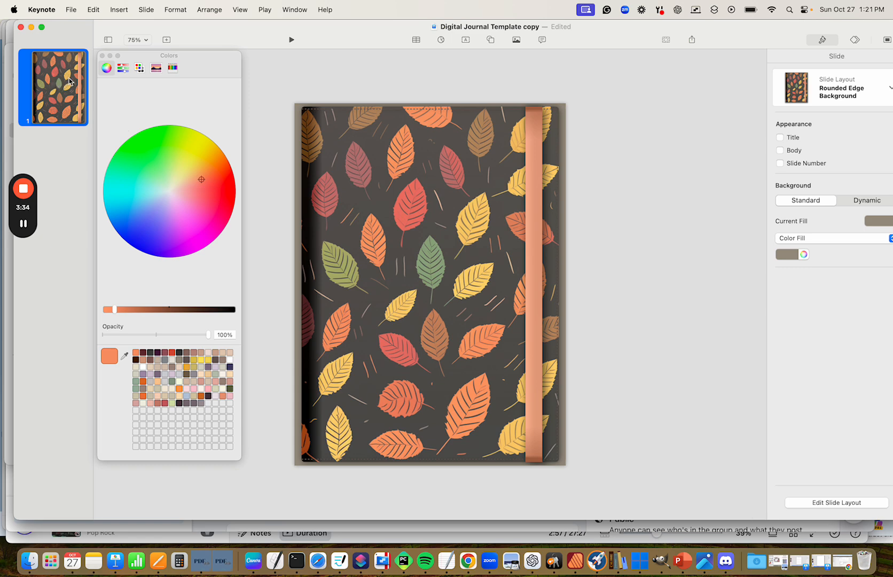
Close the color picker and add a slide based on the My Notes layout after the front cover
click(167, 42)
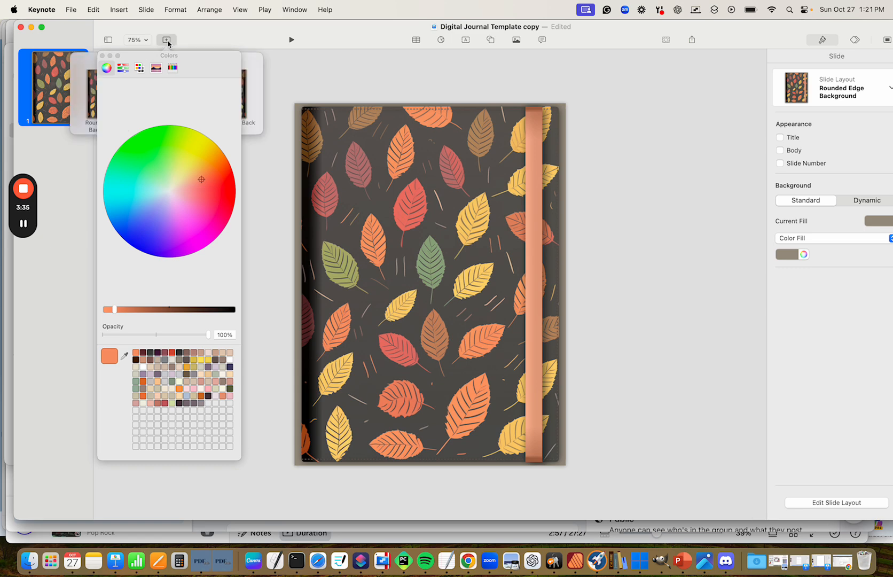
click(103, 56)
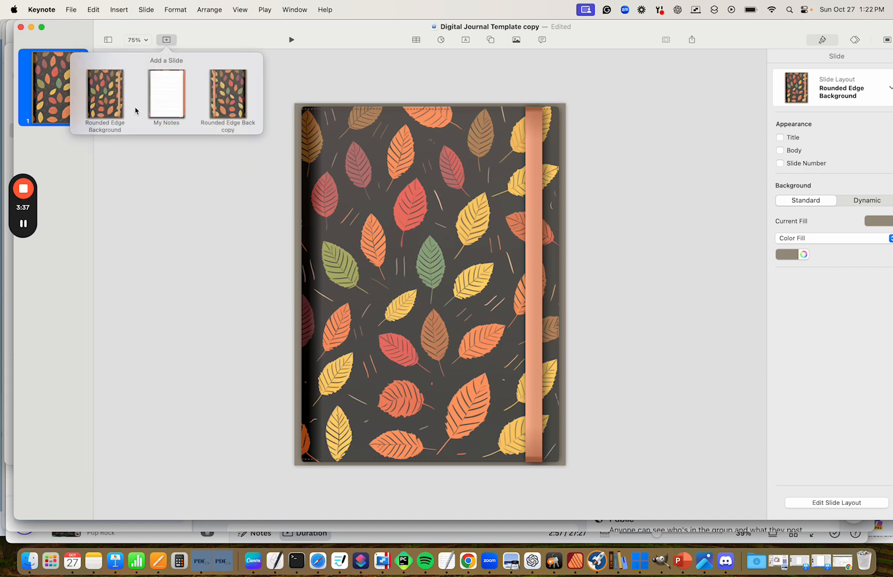
click(165, 99)
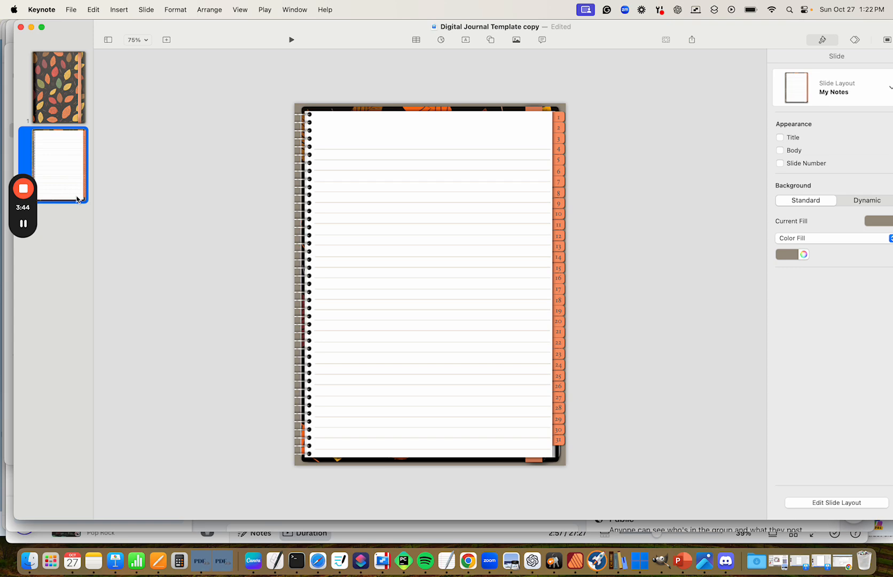
Switch to PDF Linkr, close the KDP Formatter window and remove KDP Dark Floral.pdf from the PDF list
click(201, 567)
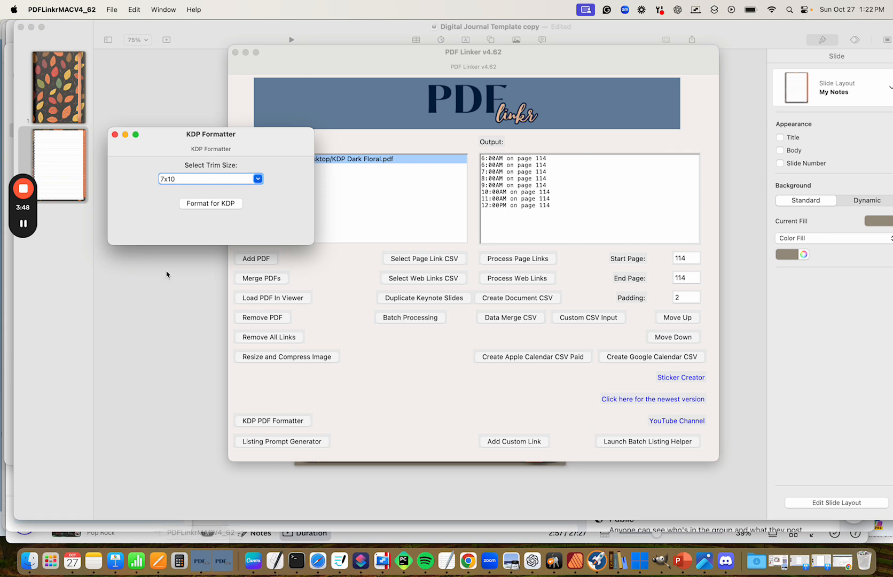
click(115, 134)
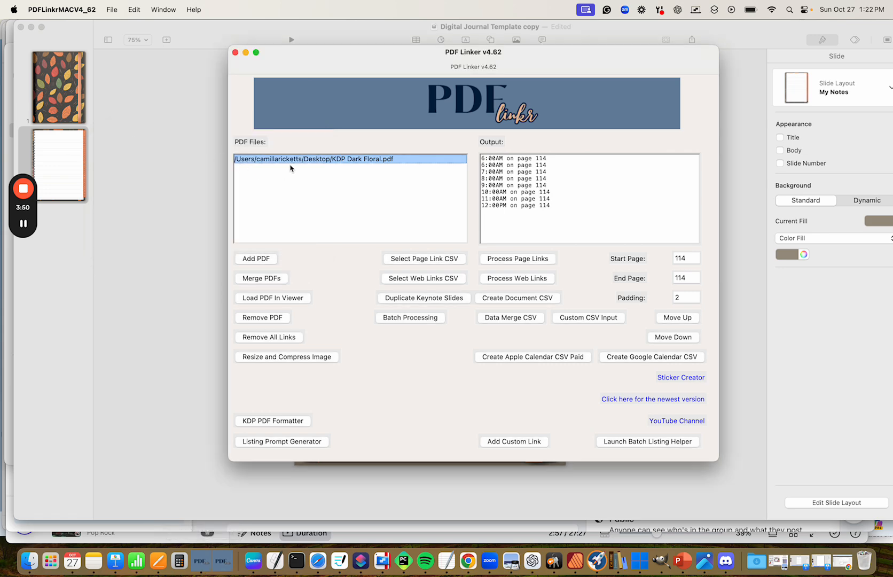
click(281, 316)
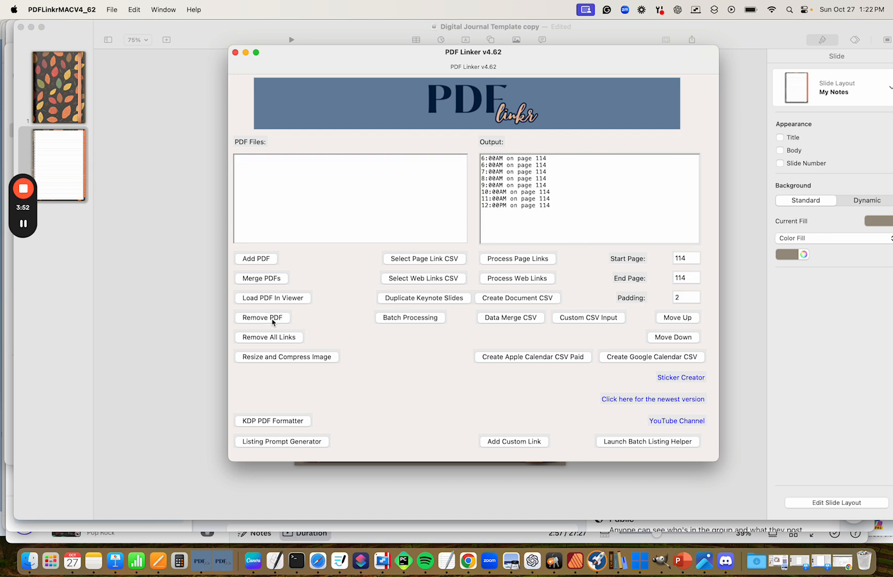
Open PDF Linkr's Duplicate Keynote Slides tool and select the Digital Journal Template copy file from the Desktop
click(283, 33)
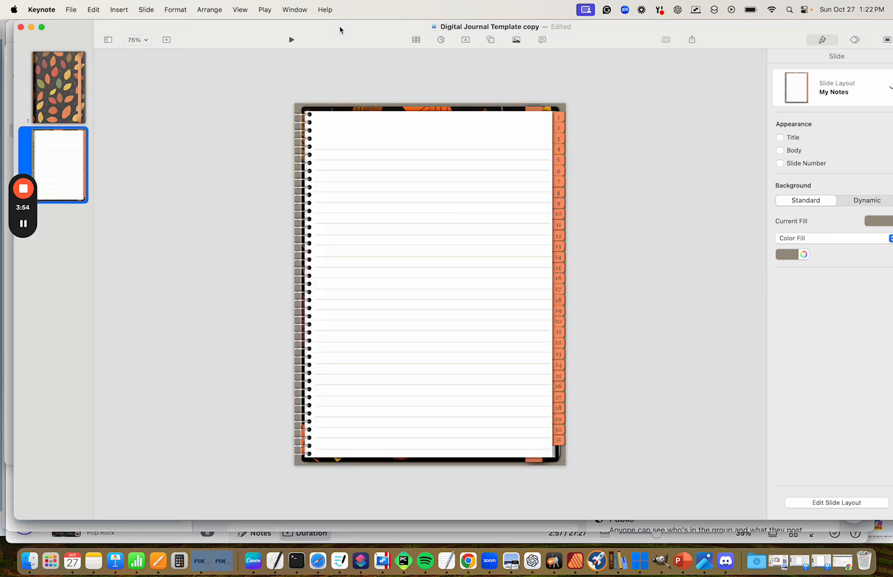
click(201, 567)
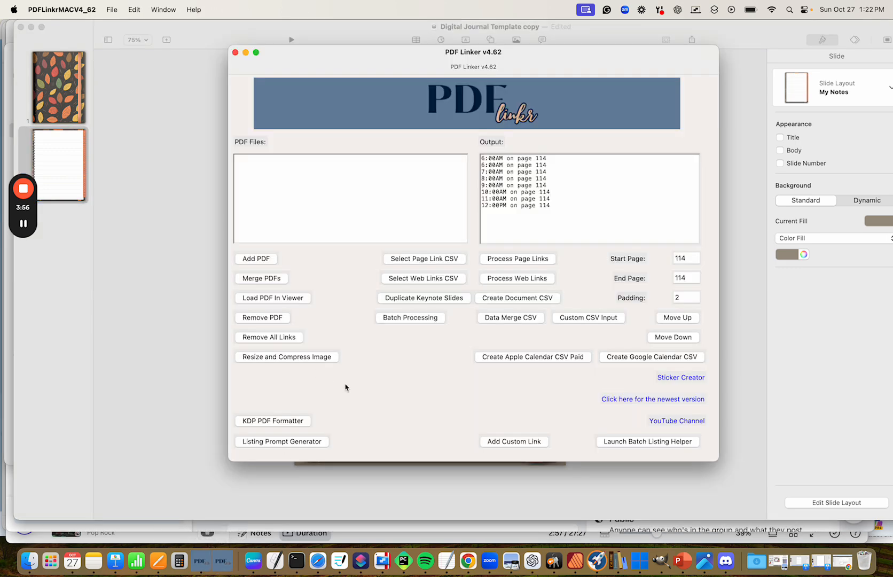
click(421, 301)
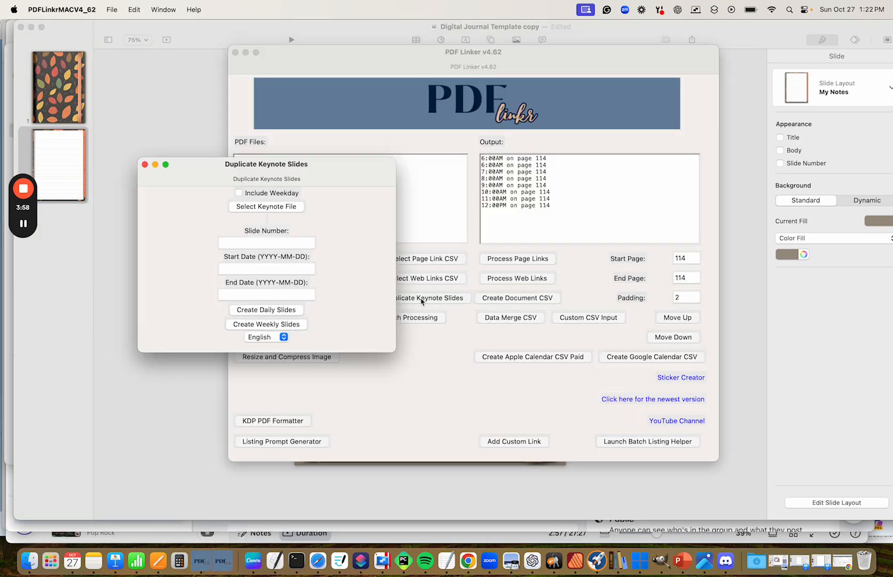
click(269, 209)
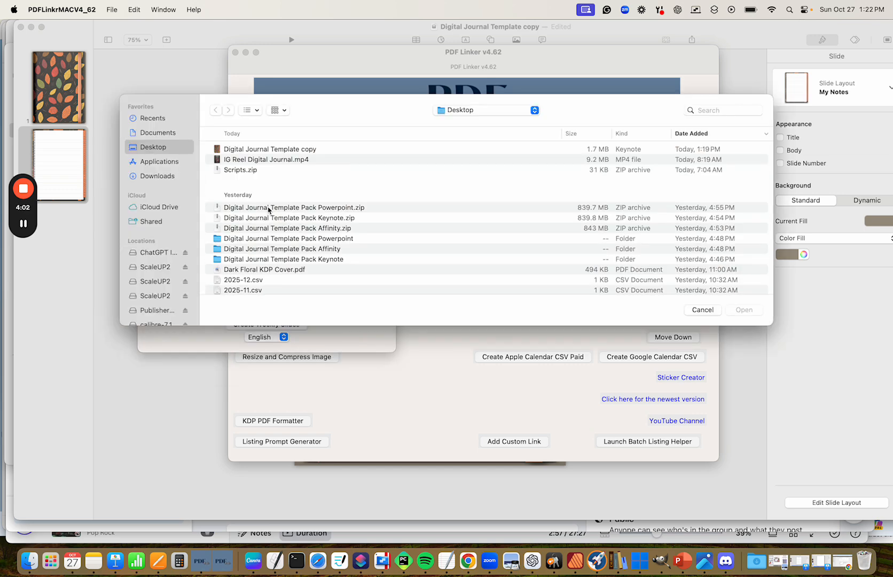
click(287, 151)
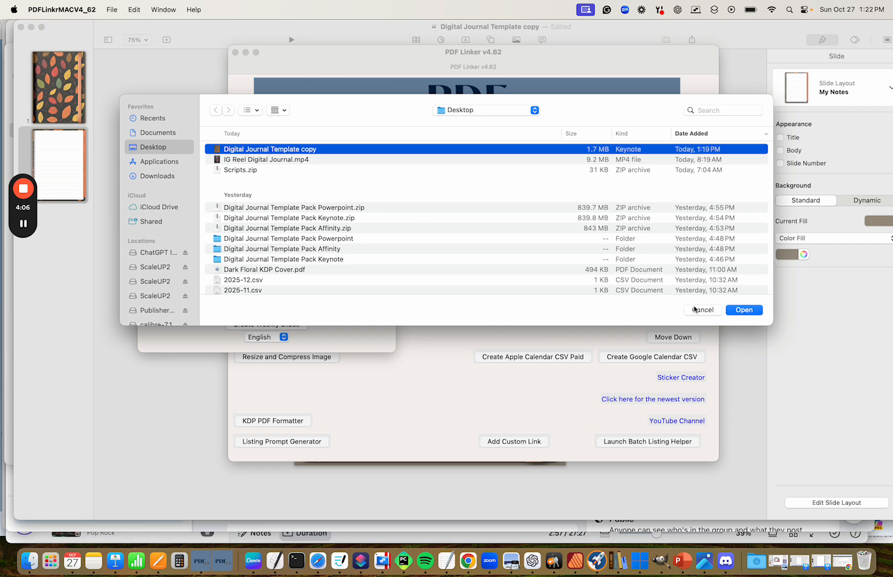
click(744, 310)
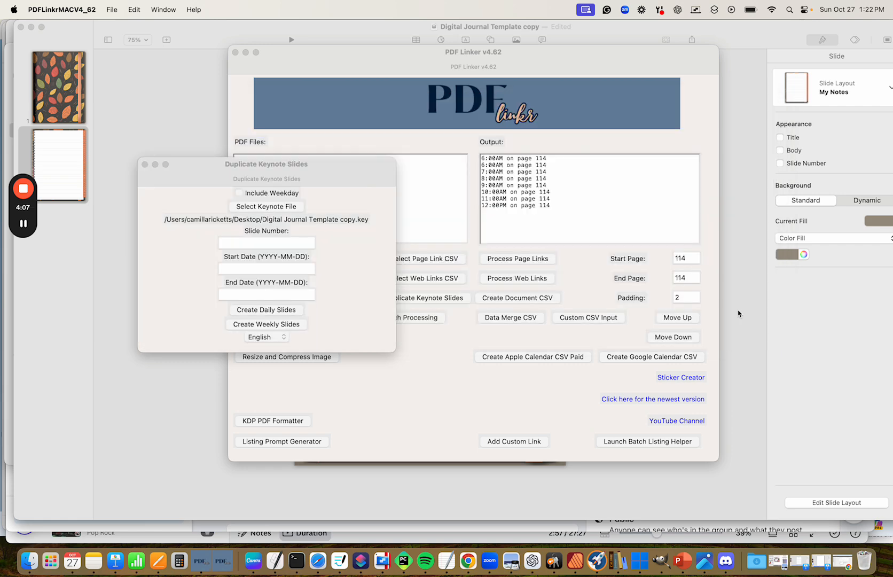
Set slide number 2 with dates 2025-01-01 to 2025-01-31, and try creating the daily slides, cancelling the output folder selection
click(255, 243)
text(2)
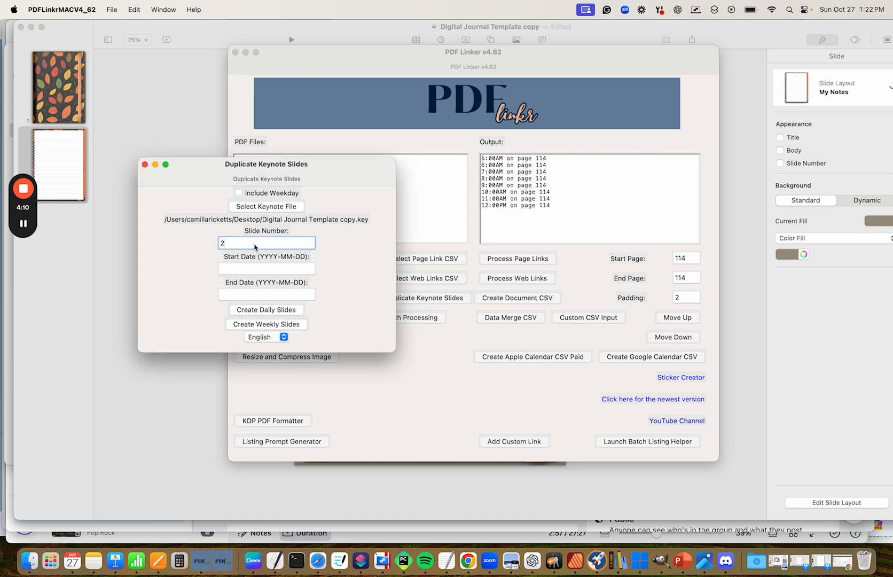
click(249, 269)
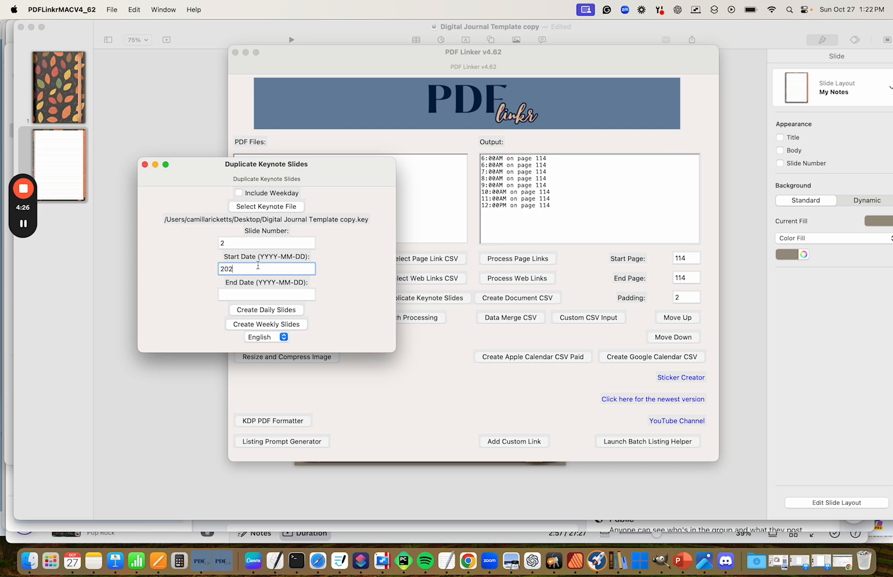
text(01-01)
click(250, 291)
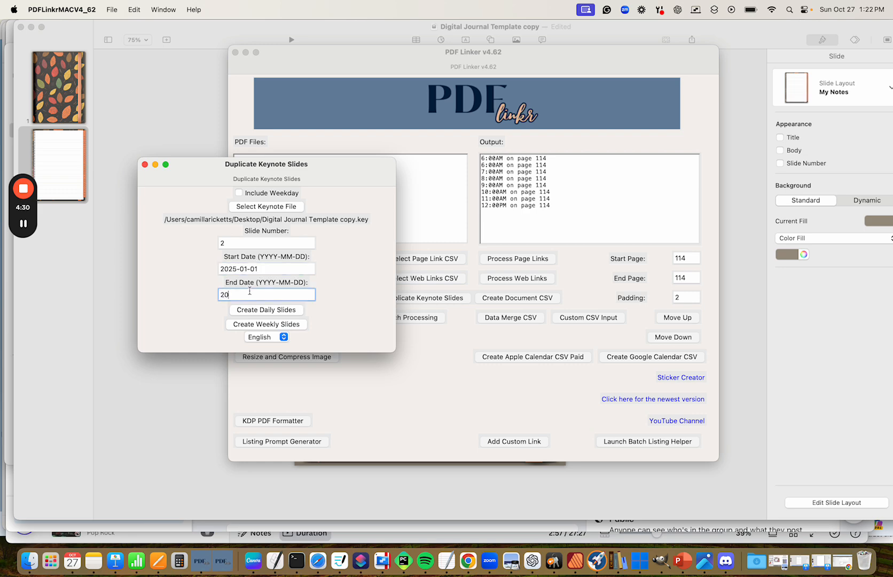
text(2025-01-31)
click(267, 311)
click(698, 312)
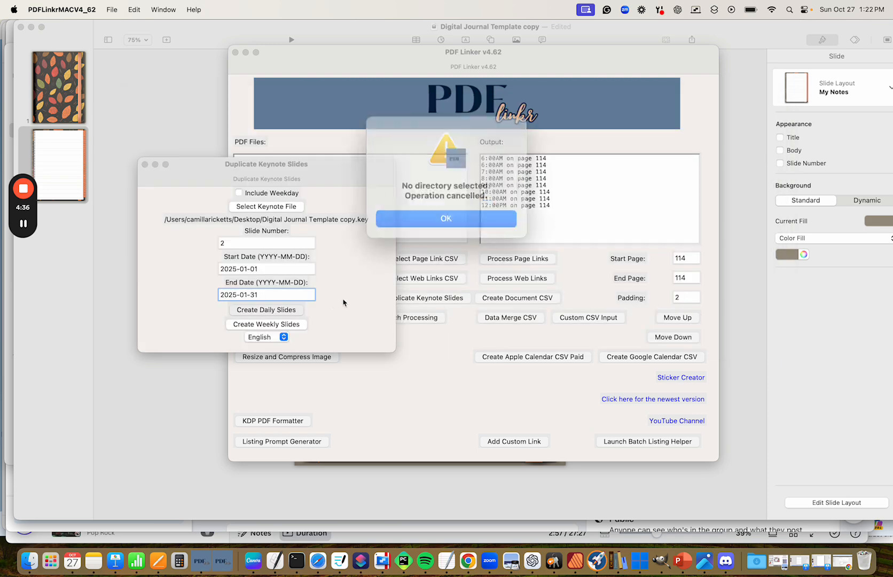
Create the daily slides with the Desktop as output folder, answer No to the first-duplication question, and close the Duplicate Keynote Slides tool
key(Return)
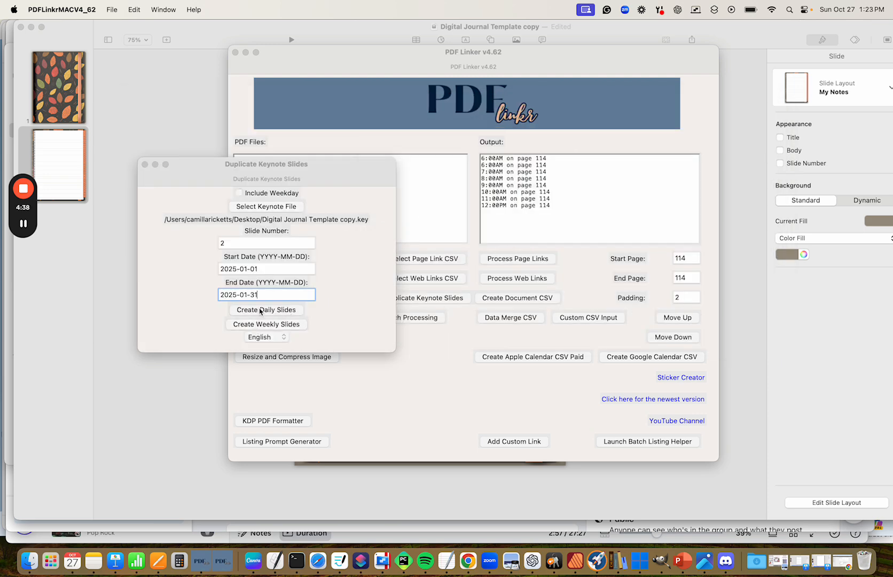
click(261, 311)
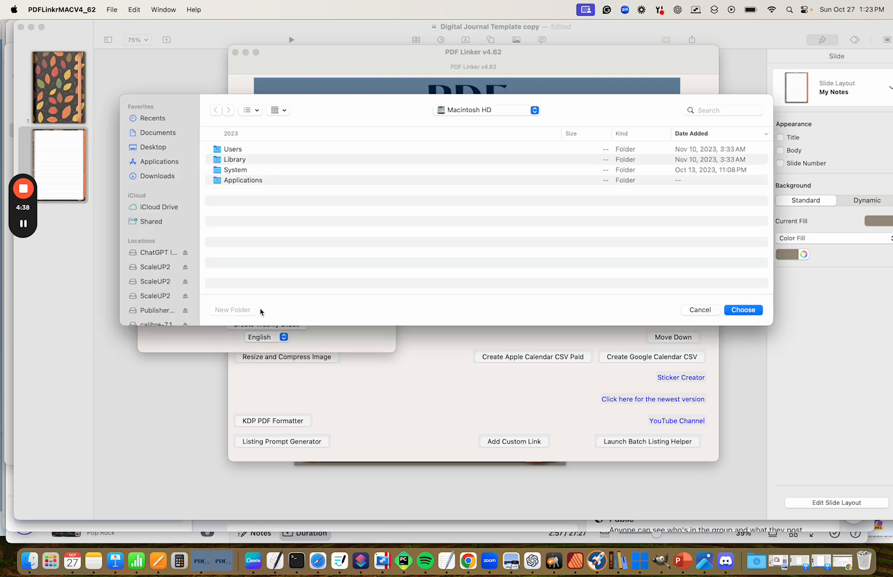
click(160, 149)
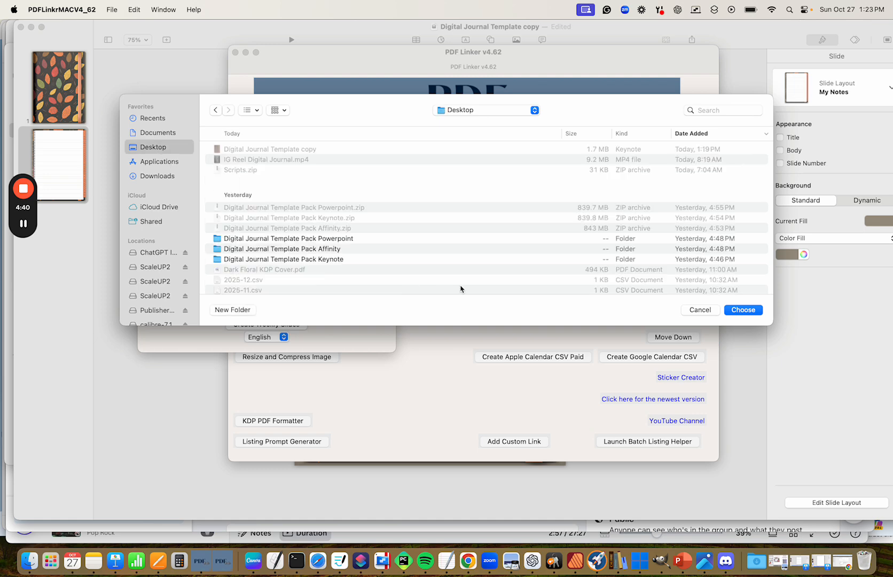
click(742, 310)
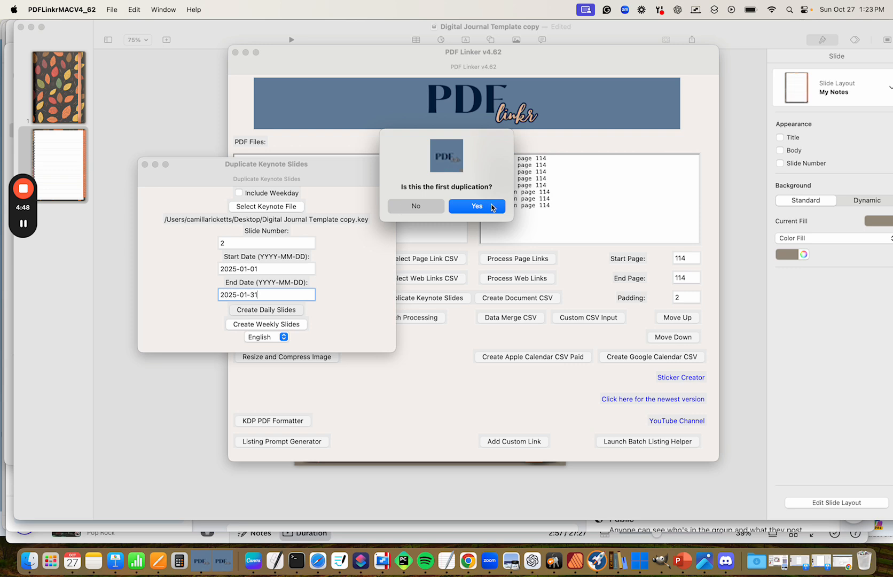
click(432, 207)
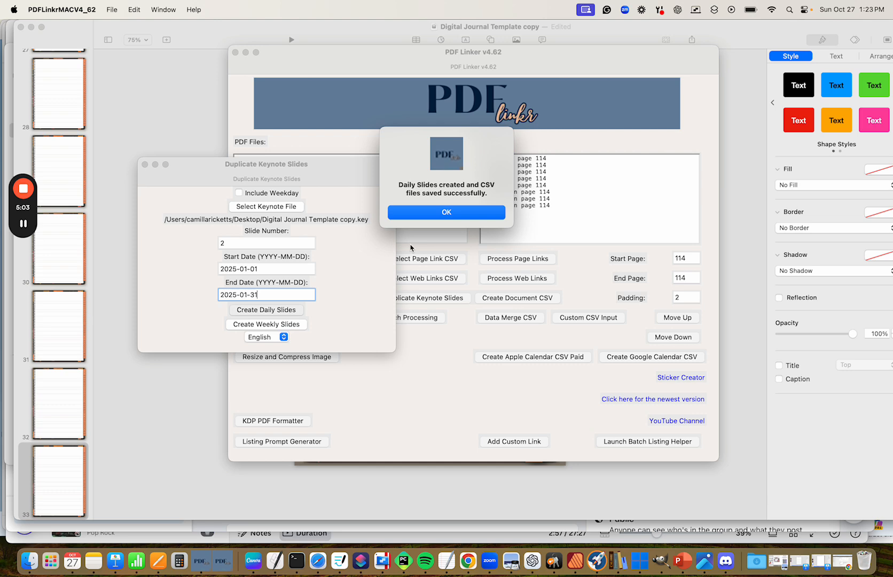
click(441, 212)
click(145, 165)
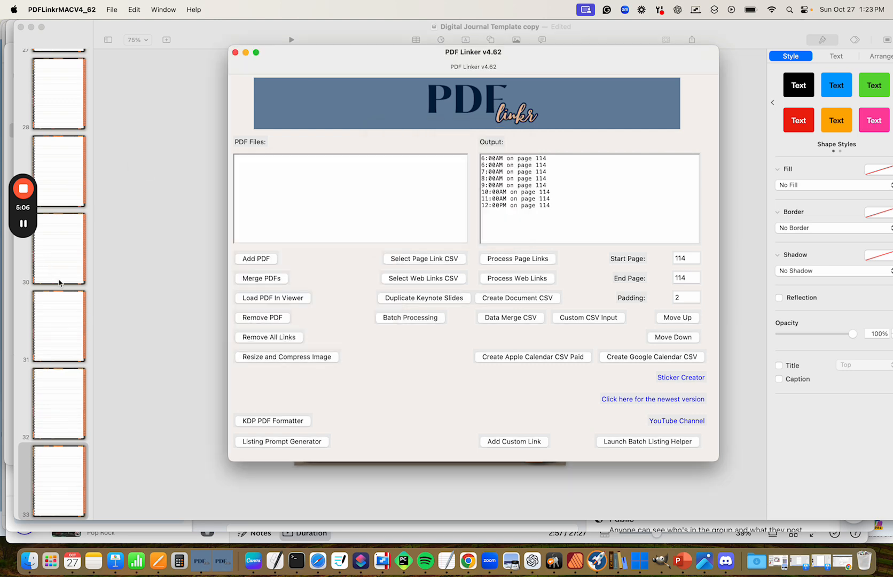
Delete the surplus note slide 33 in Keynote and check the remaining note slides back to the front cover
click(49, 476)
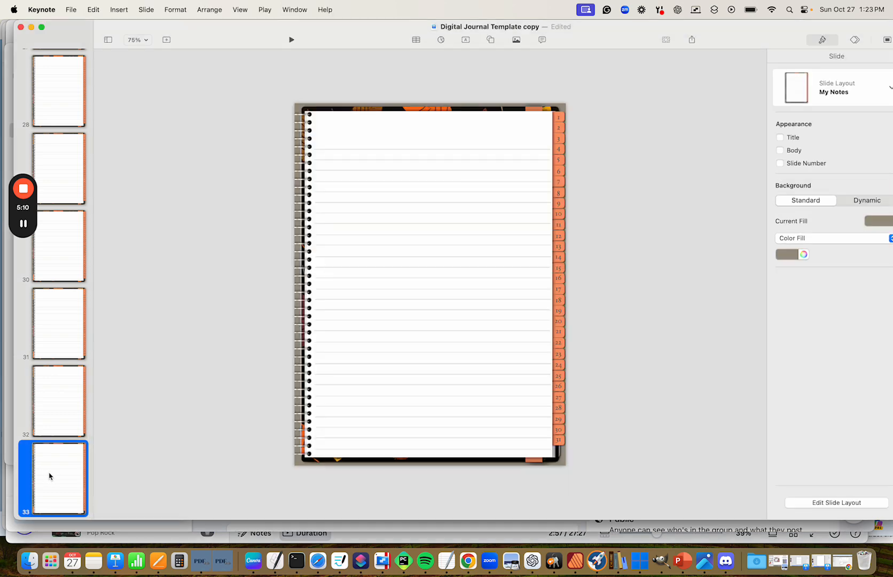
key(Delete)
click(67, 407)
click(62, 324)
click(75, 256)
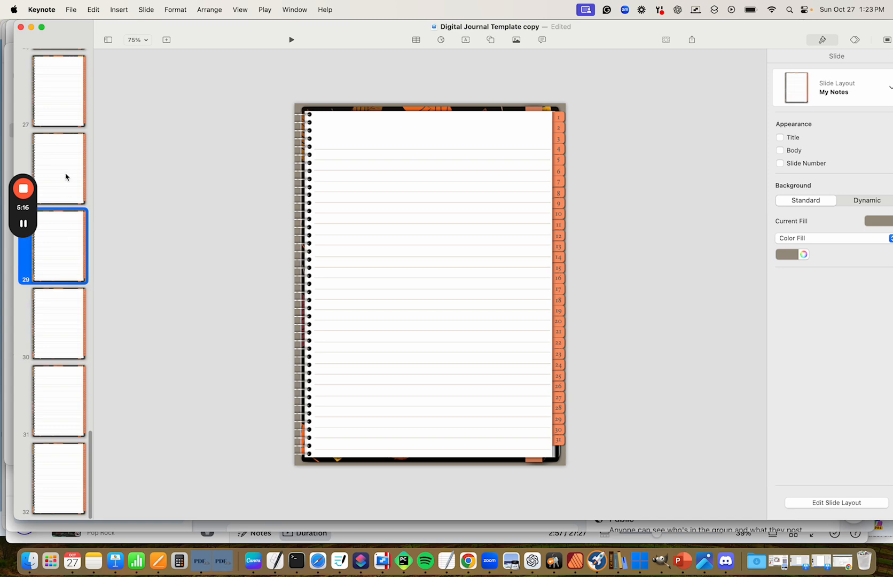
click(66, 176)
click(64, 97)
drag(91, 474, 133, 55)
click(53, 78)
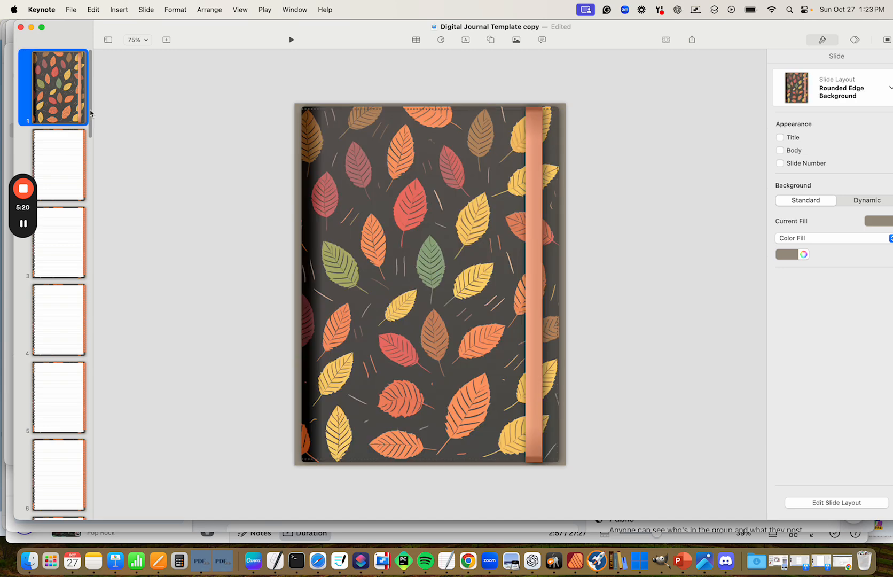
Add a slide based on the Rounded Edge Back copy layout after the last note slide
drag(90, 103, 108, 505)
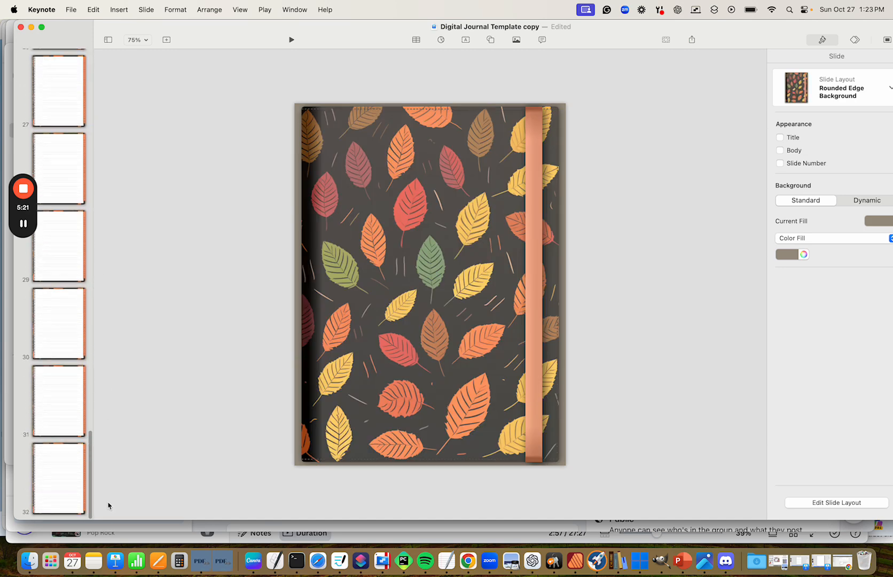
click(56, 490)
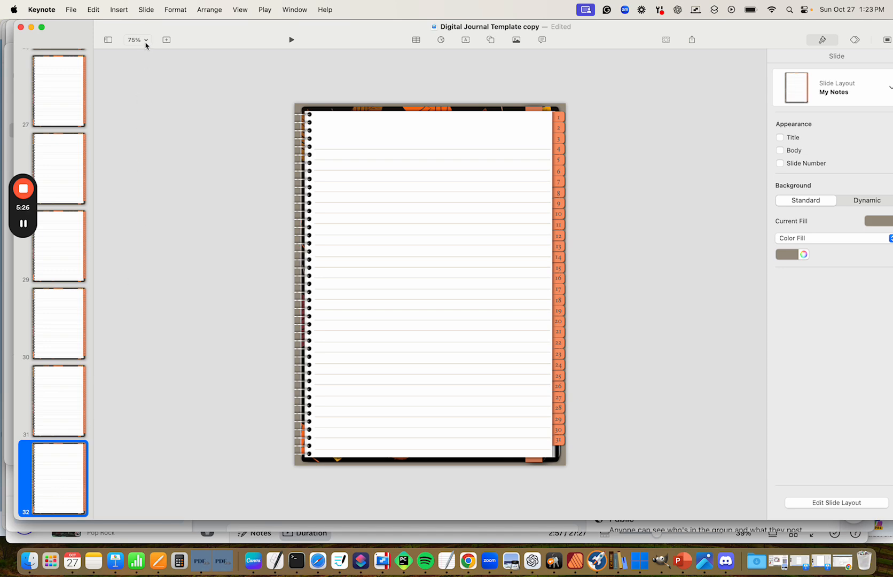
click(166, 40)
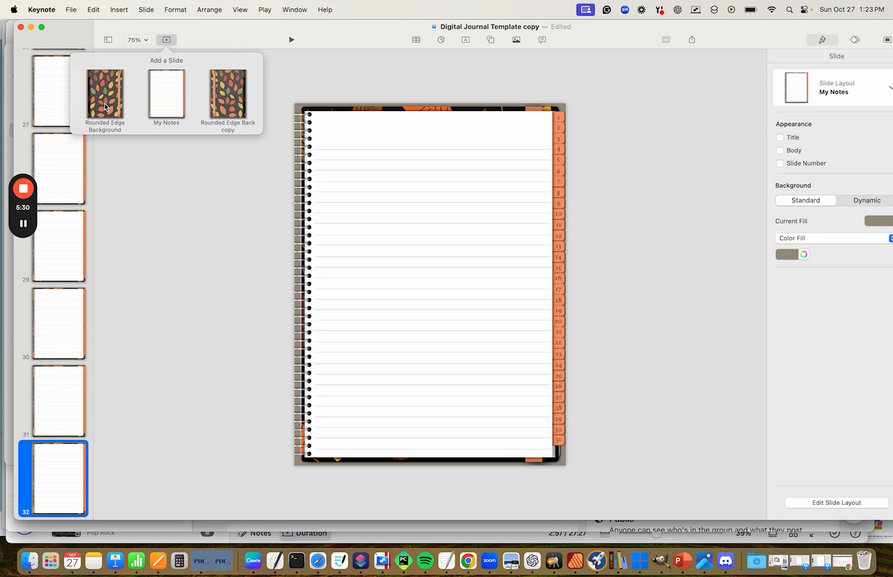
click(219, 102)
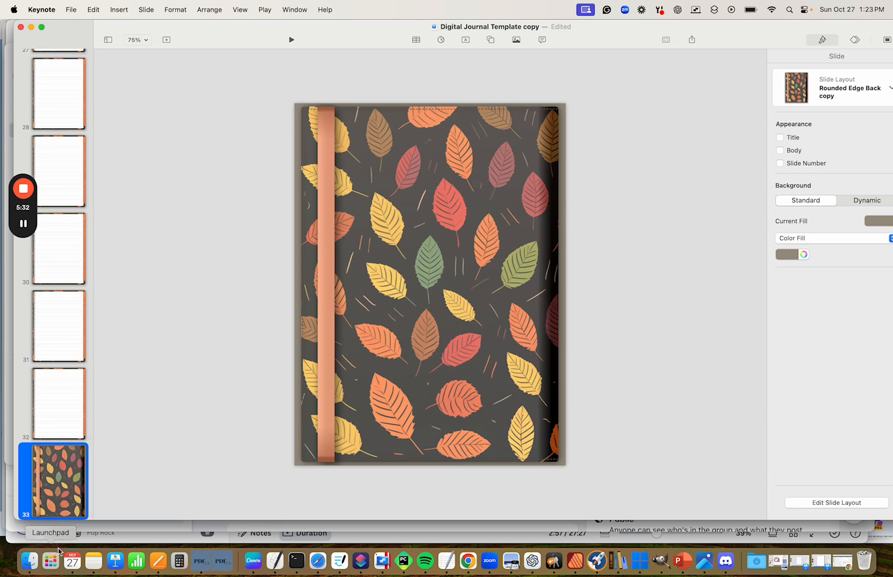
click(150, 487)
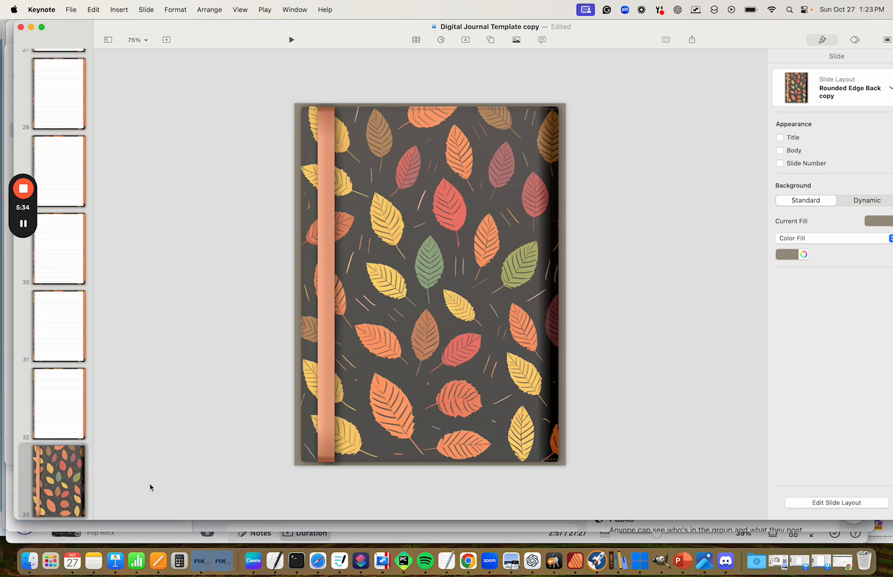
Export the presentation as a PDF with Best image quality, saving it to the Desktop as Digital Journal Demo
click(70, 10)
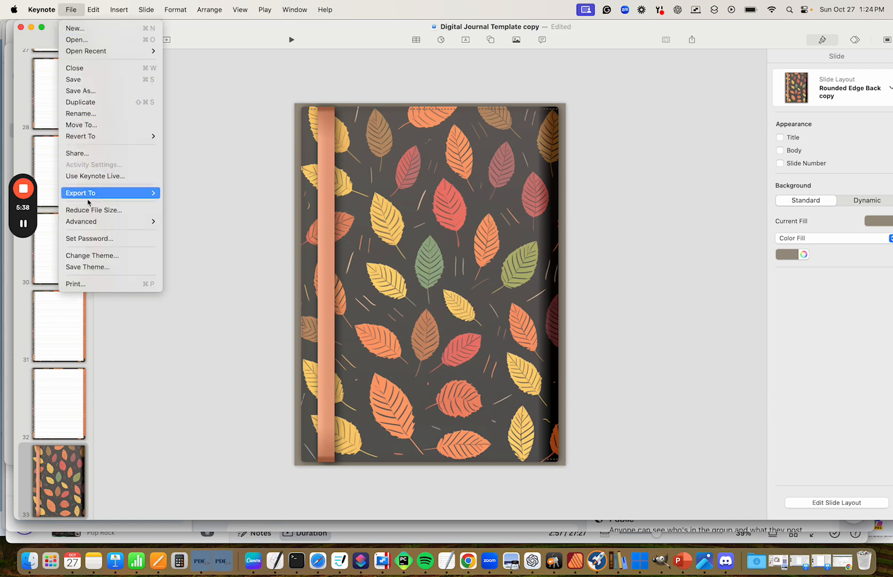
mouse_move(92, 197)
click(182, 194)
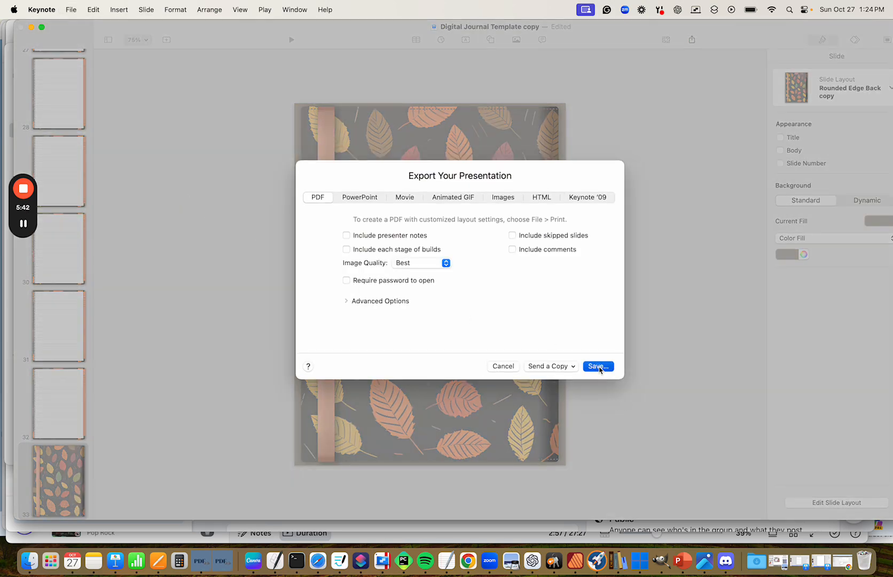
click(598, 367)
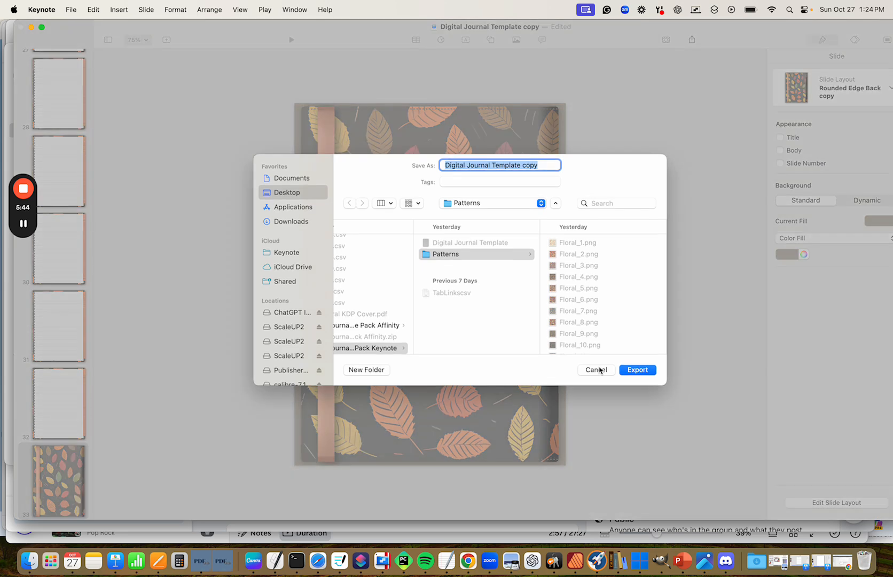
click(286, 192)
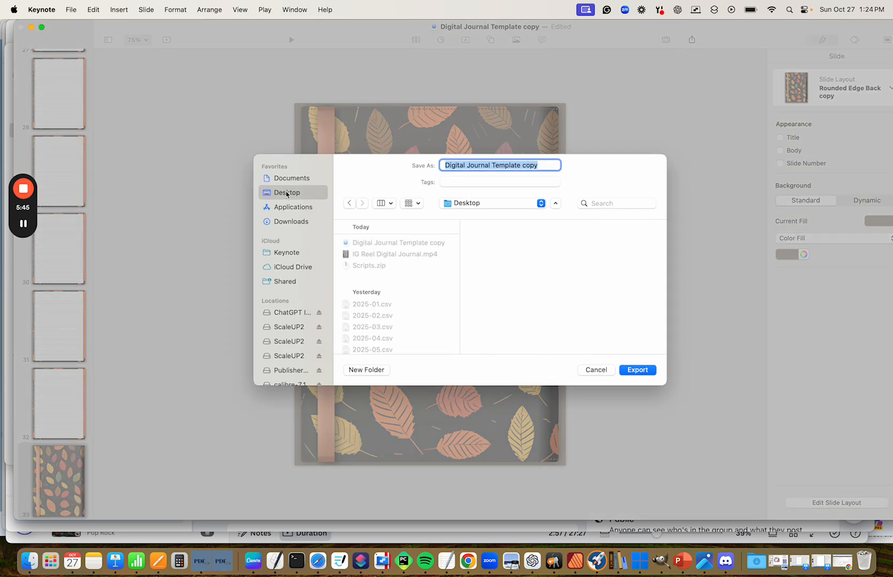
double_click(480, 166)
click(543, 164)
drag(545, 164, 441, 166)
text(Di)
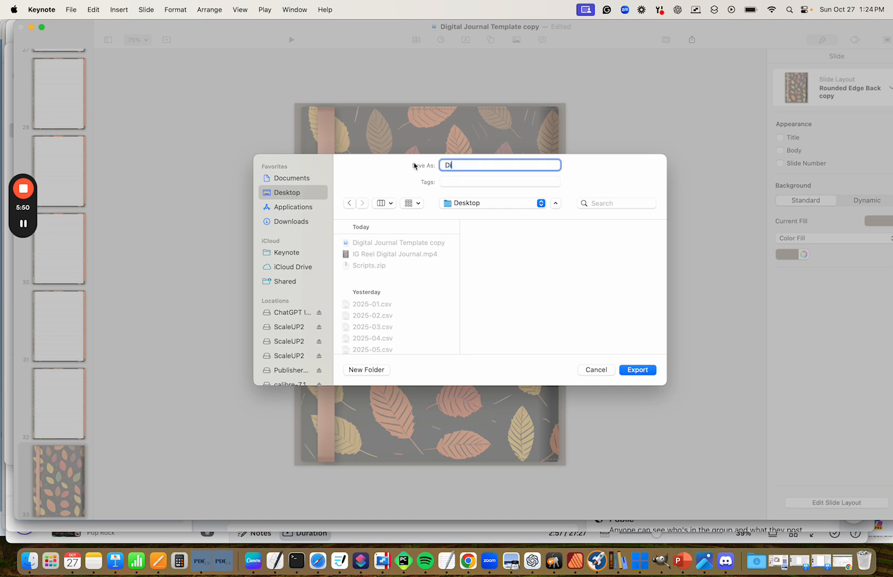
text(gital Journal Demo)
key(Return)
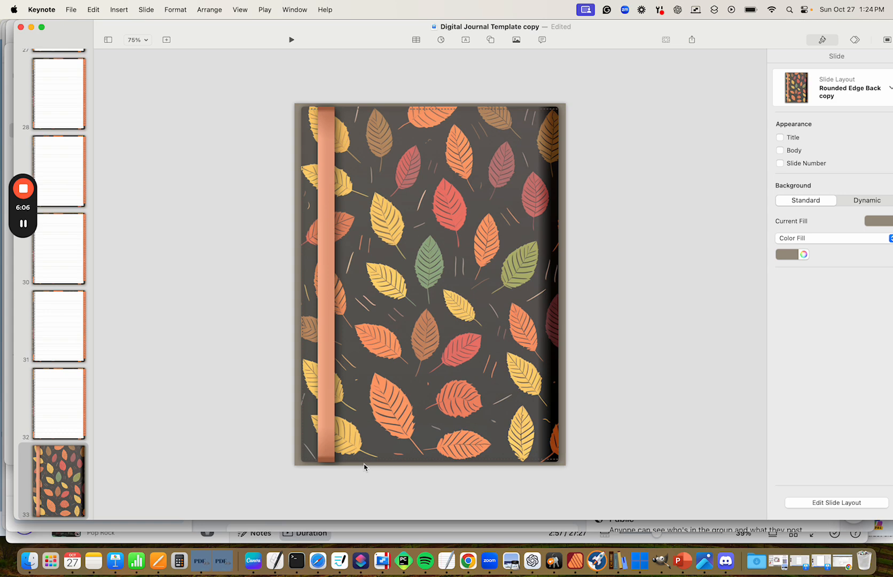
Review the note slides and the front cover, My Notes and back cover slide layouts
click(66, 406)
click(65, 319)
click(65, 252)
scroll(64, 224, up, 20)
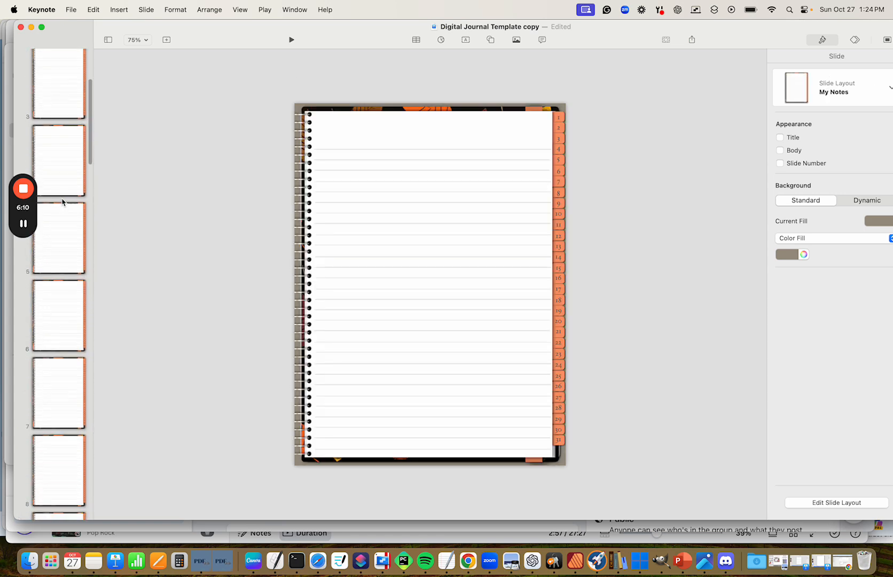
click(829, 505)
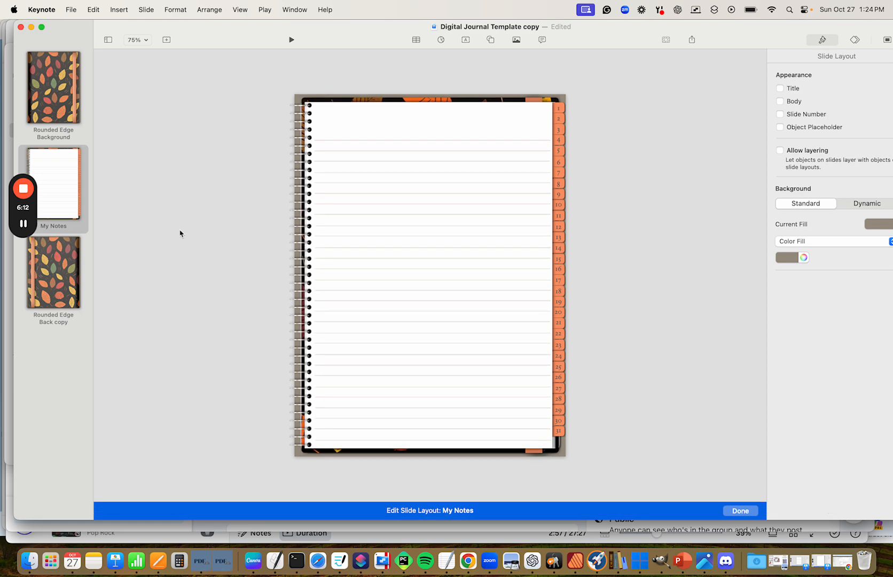
click(56, 97)
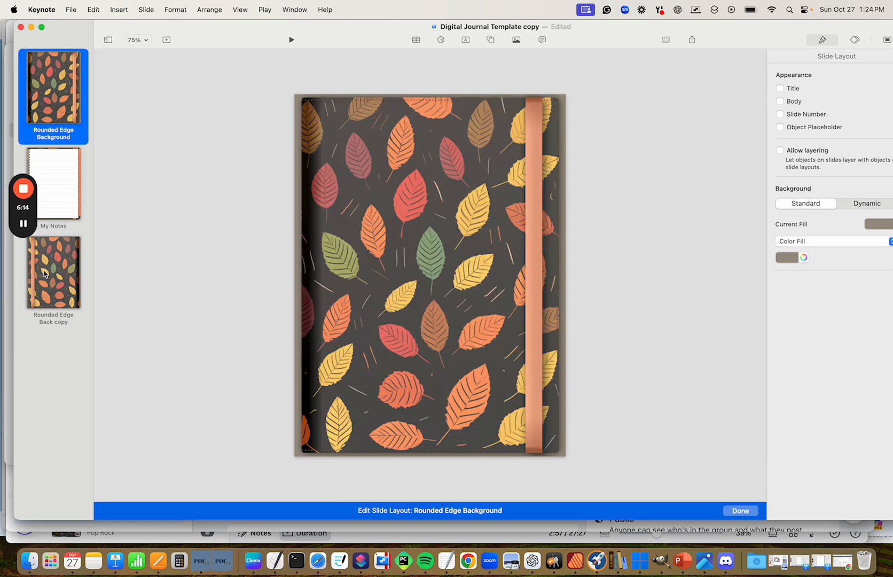
click(55, 267)
click(56, 184)
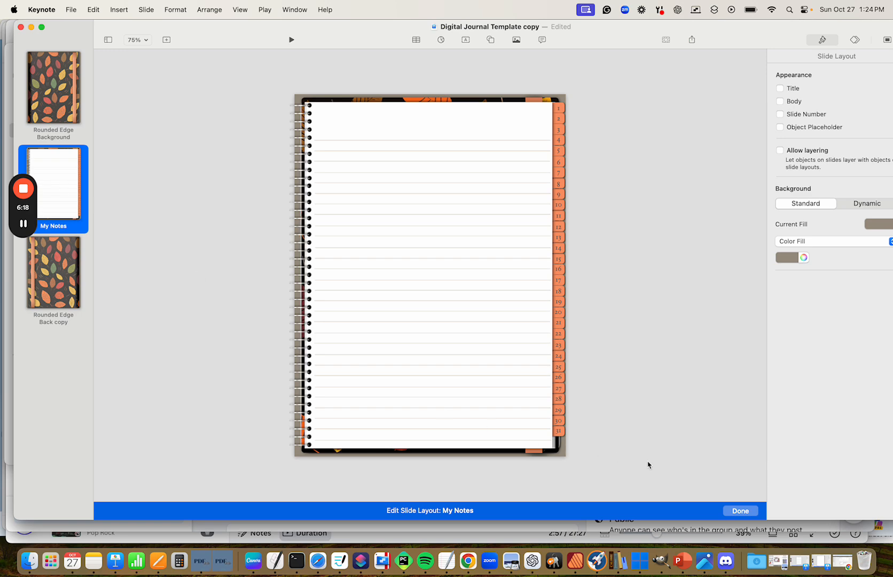
click(740, 510)
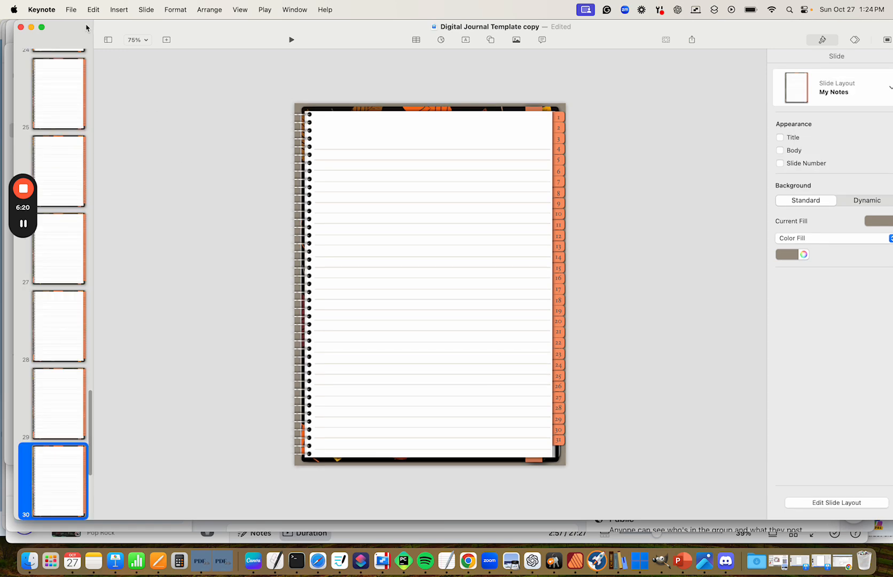
scroll(73, 452, up, 10)
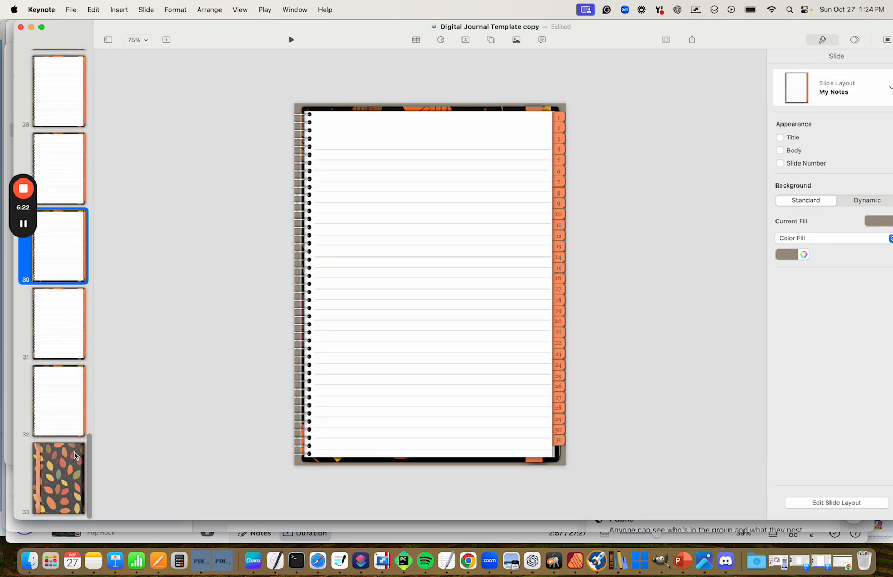
scroll(73, 451, up, 10)
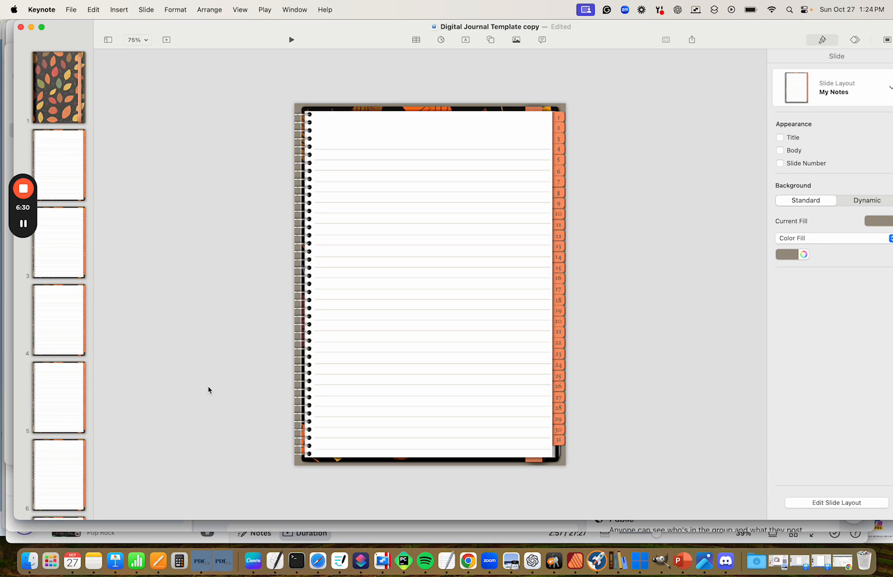
Switch to PDF Linkr, close the main window holding old output, and bring up the other PDF Linkr instance with empty lists
click(200, 565)
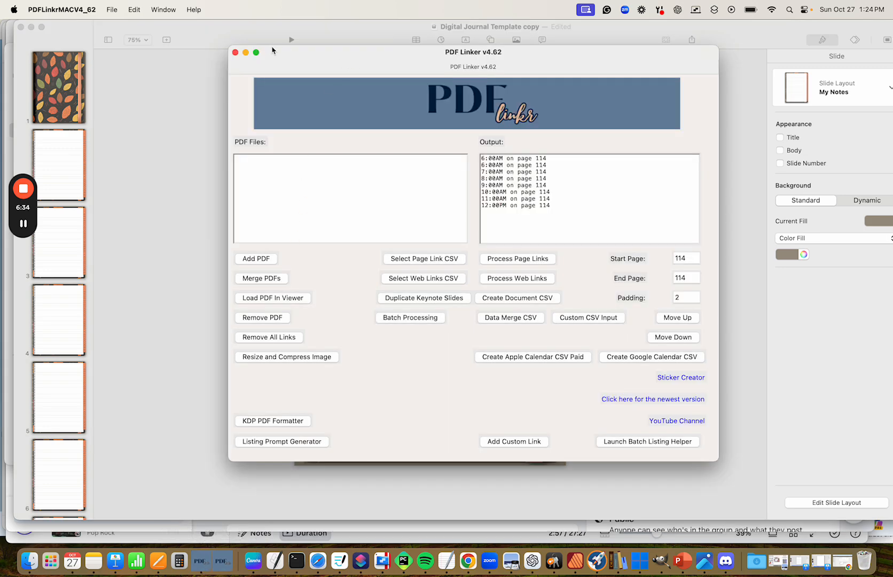
drag(308, 53, 186, 29)
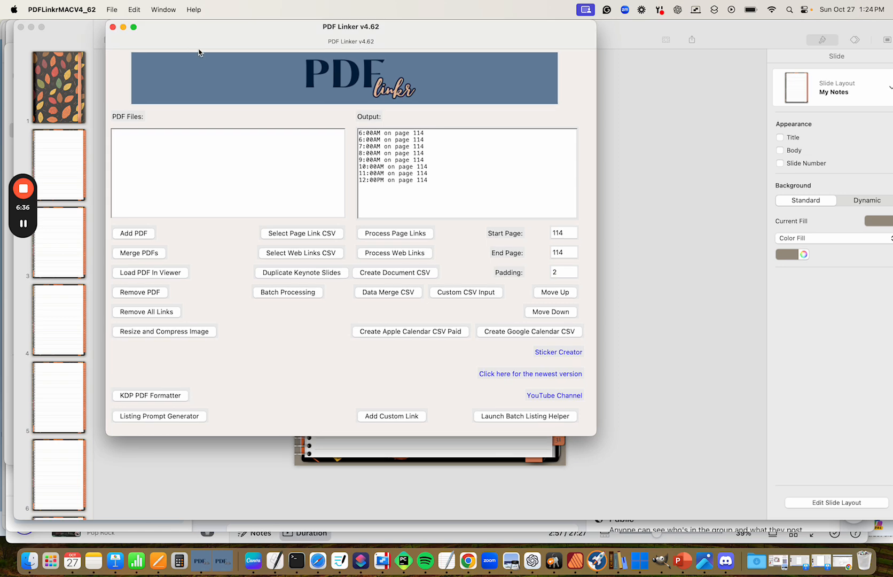
click(113, 27)
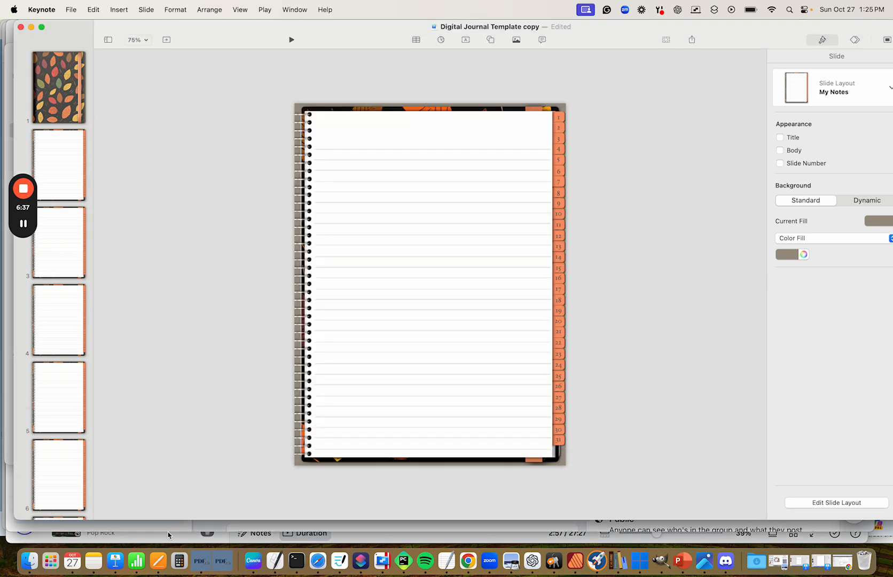
click(199, 562)
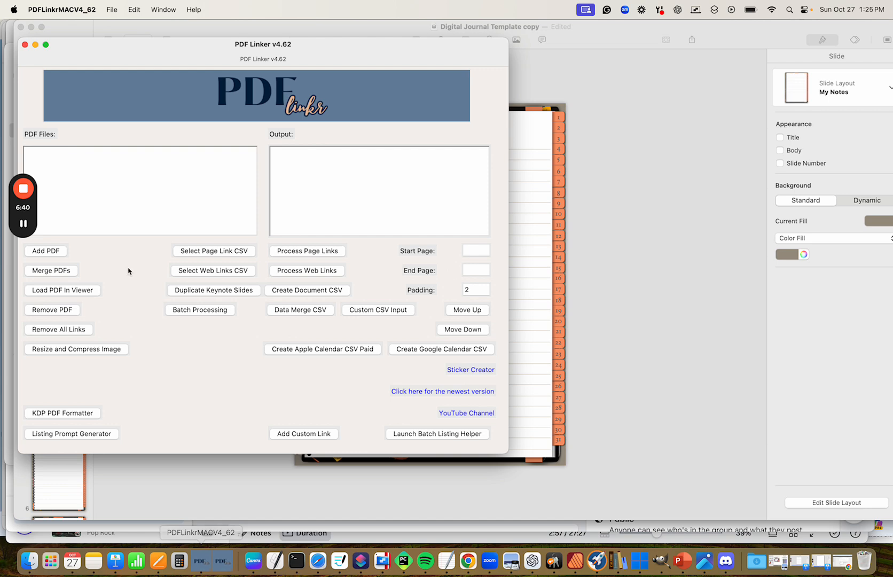
drag(253, 48, 350, 38)
Add Digital Journal Demo.pdf from the Desktop to the PDF list and load it in the PDF viewer
click(152, 243)
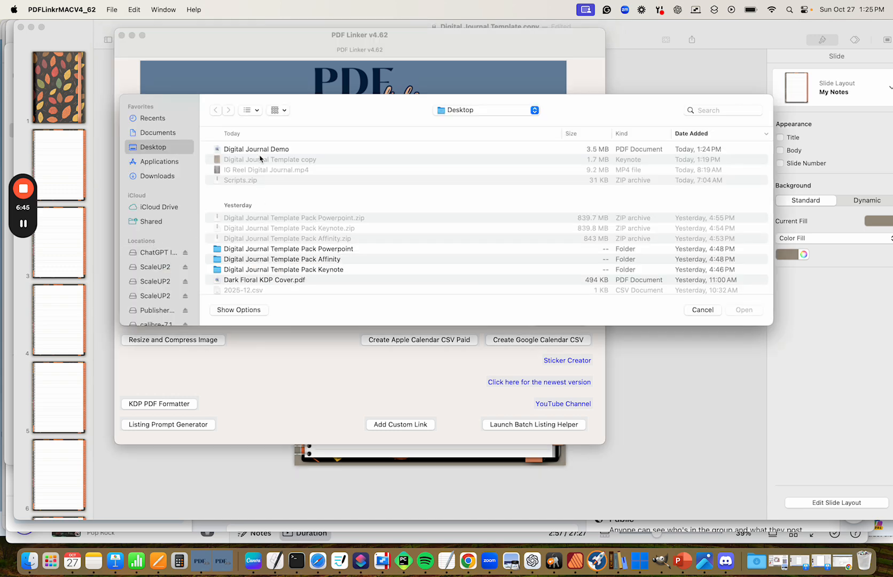
double_click(264, 150)
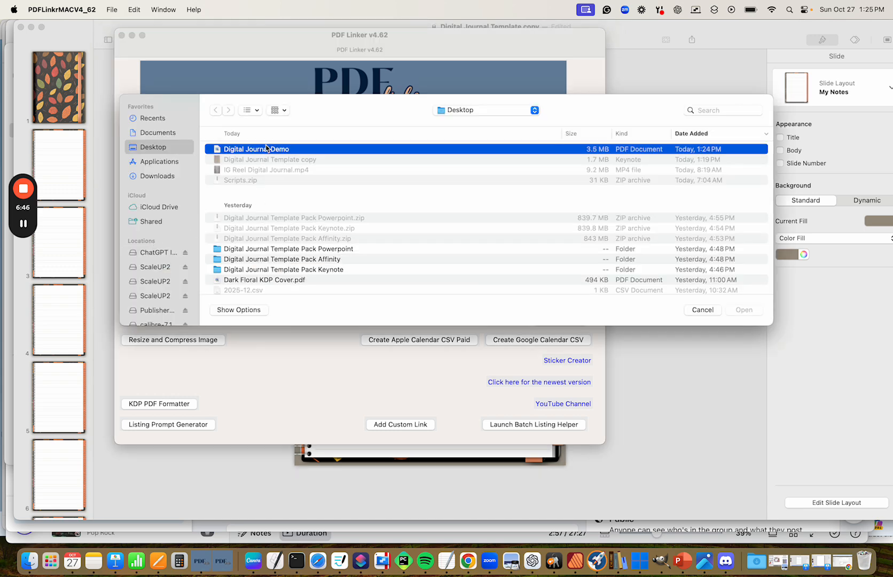
click(245, 144)
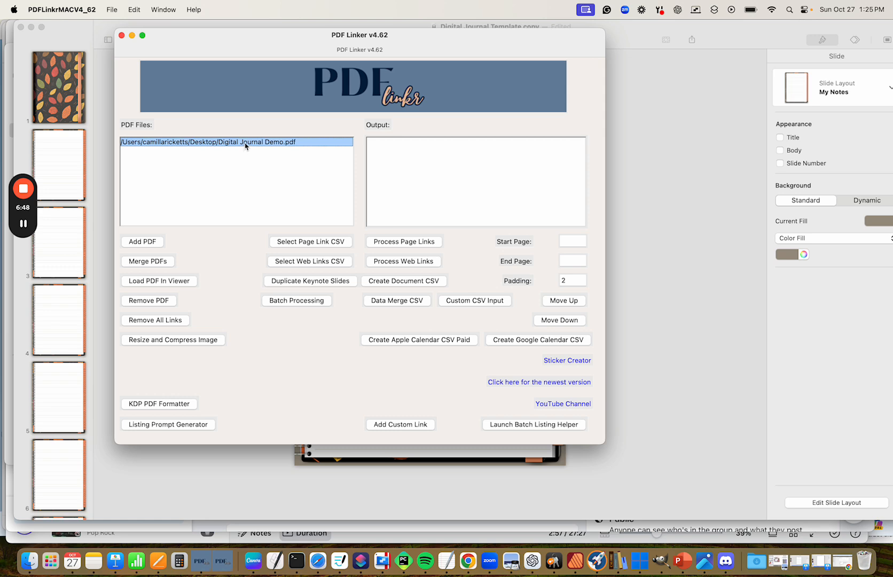
click(161, 281)
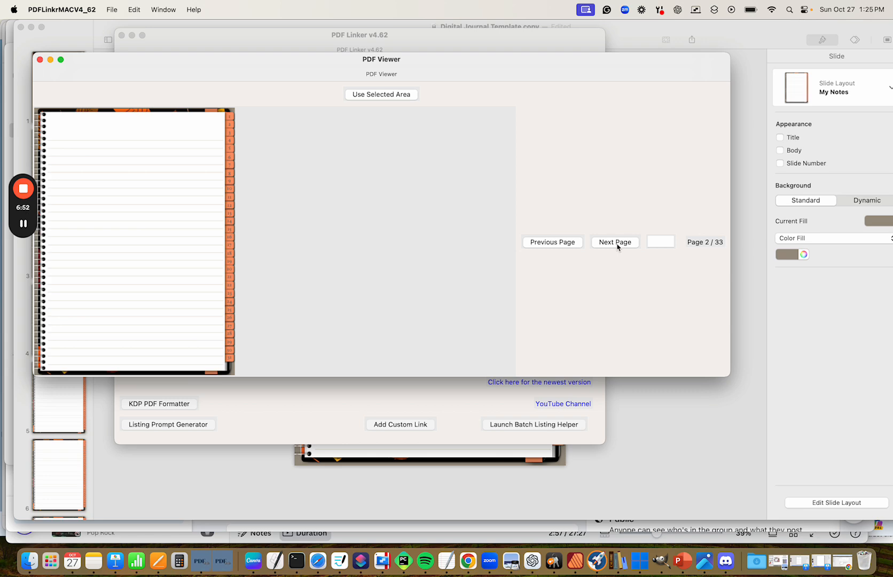
Select the full column of numbered tabs on page 2 as the link area, apply the selection, and close the PDF viewer
drag(227, 113, 236, 374)
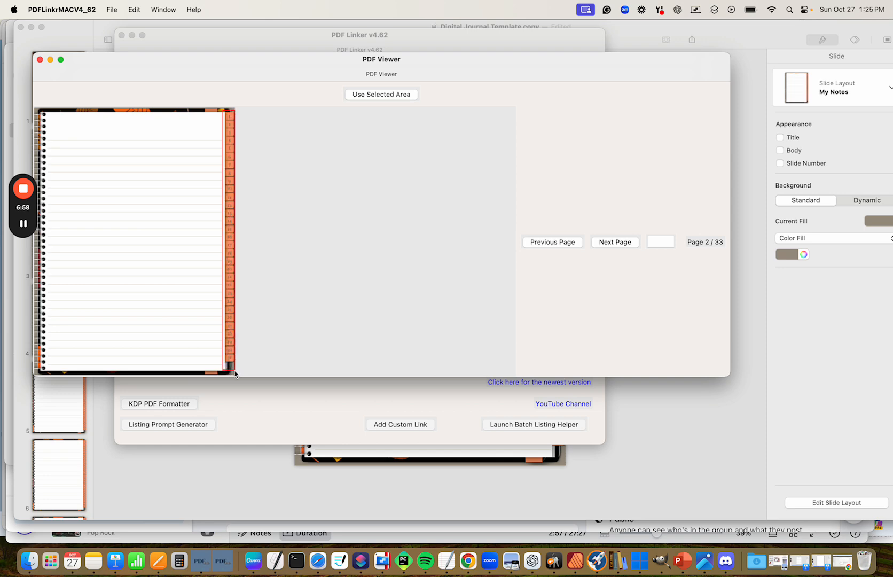
click(390, 96)
click(39, 59)
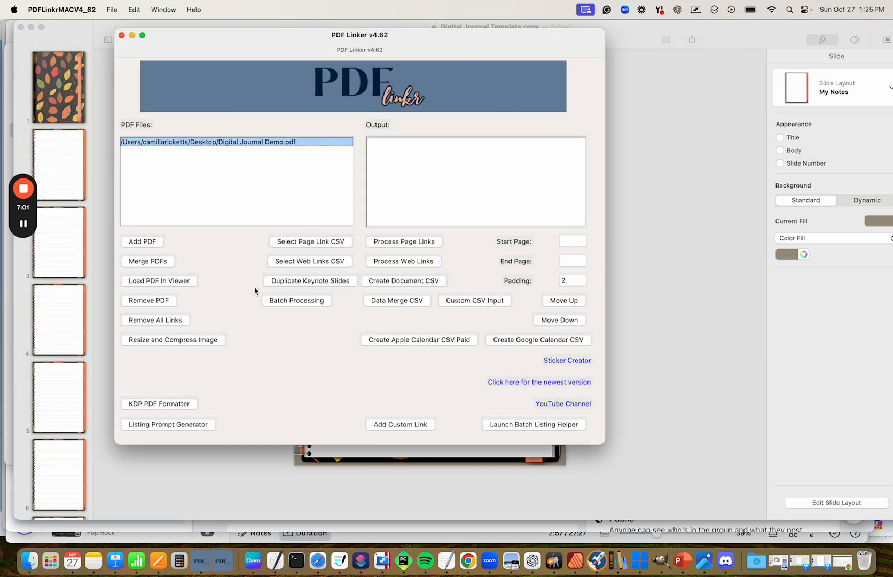
Load TabLinkscsv from the Digital Journal Template Pack Keynote folder as the page link CSV and process the page links
click(311, 242)
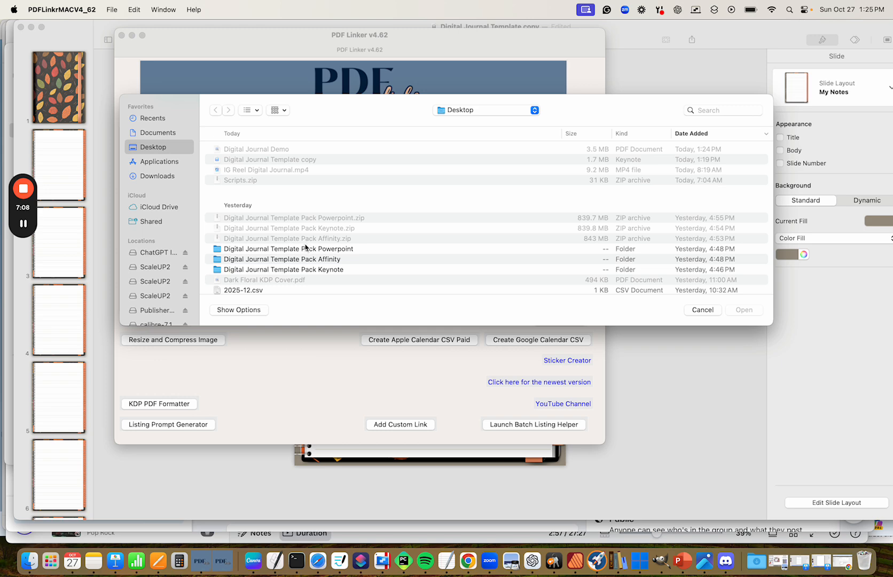
click(310, 271)
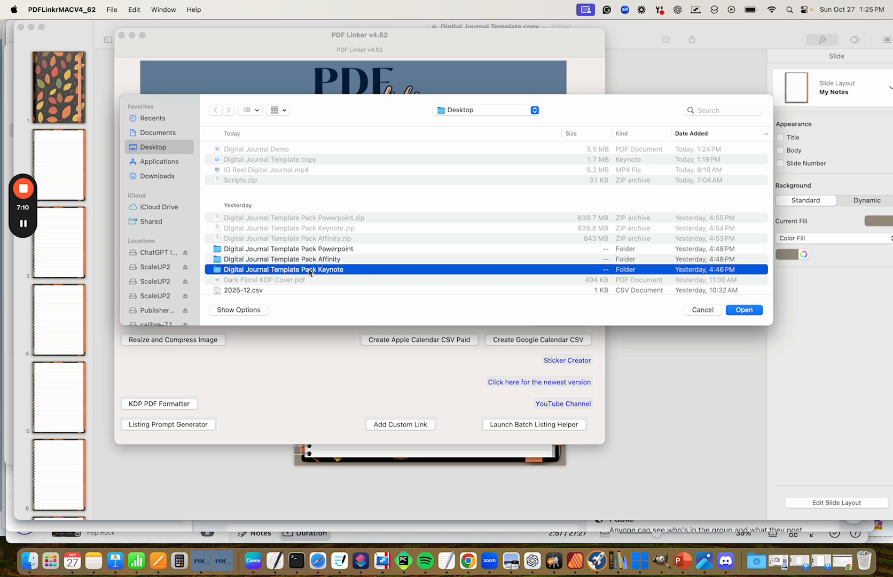
double_click(309, 271)
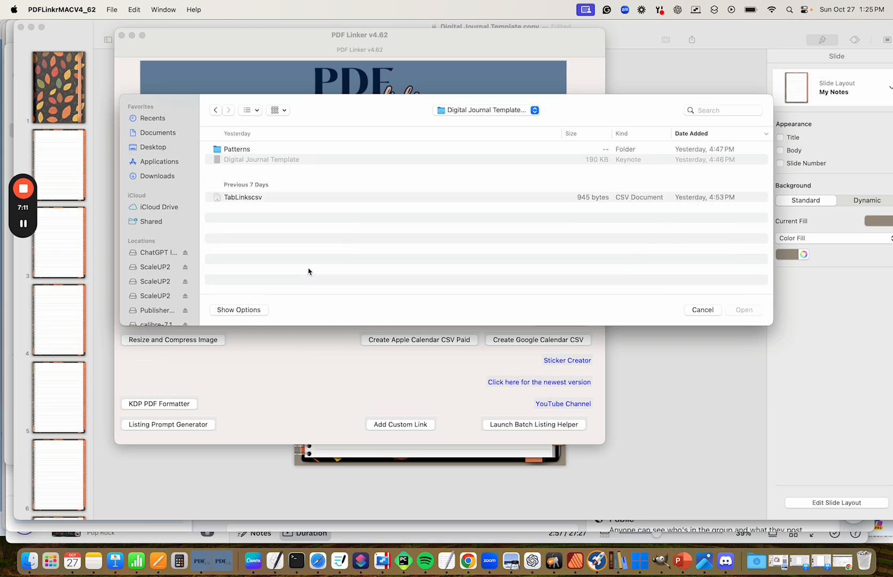
click(243, 197)
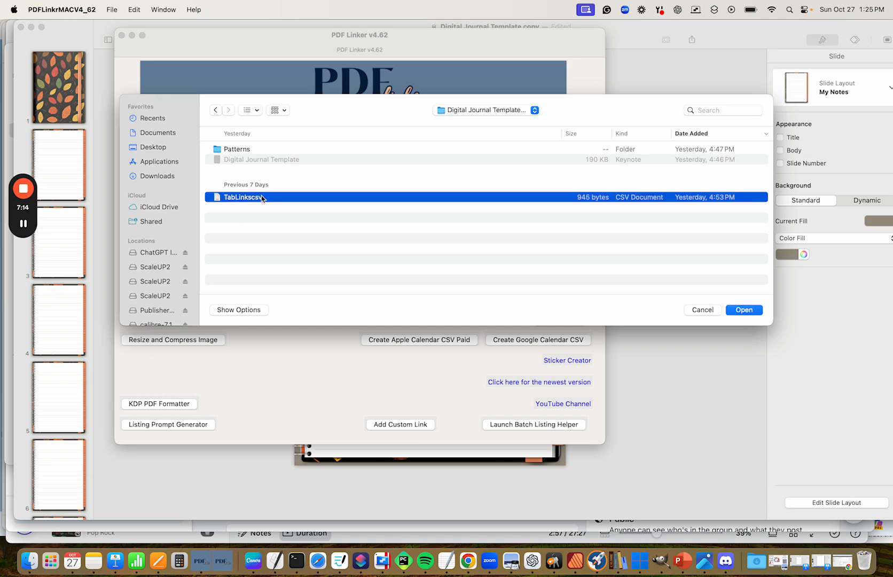
click(742, 310)
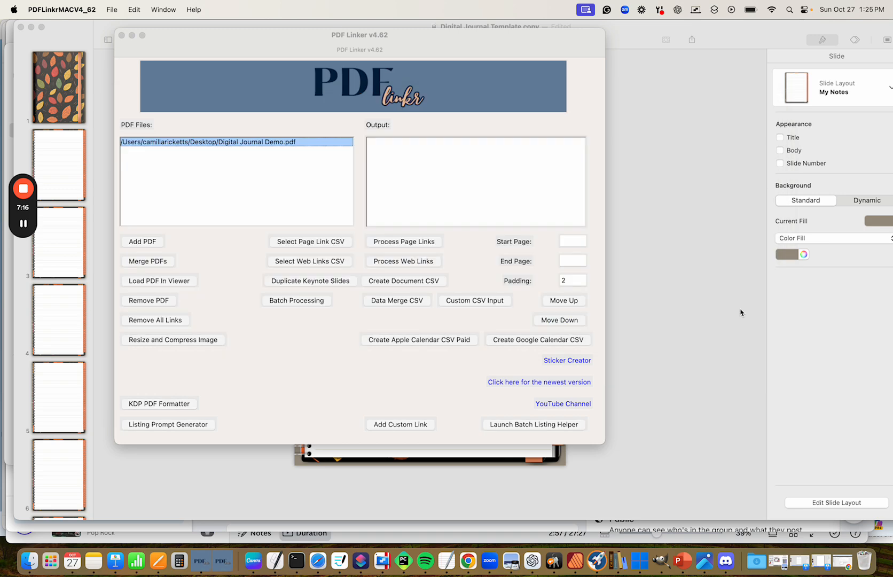
click(390, 245)
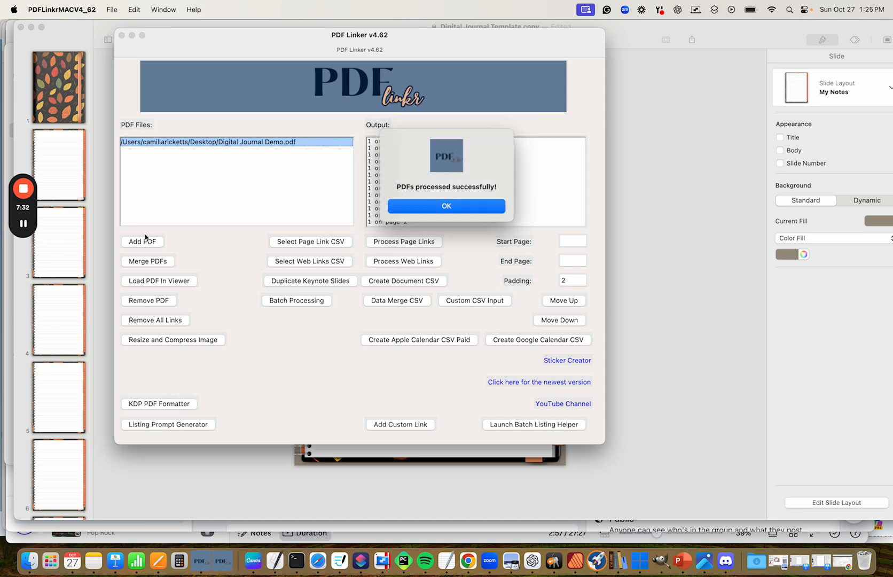
click(446, 206)
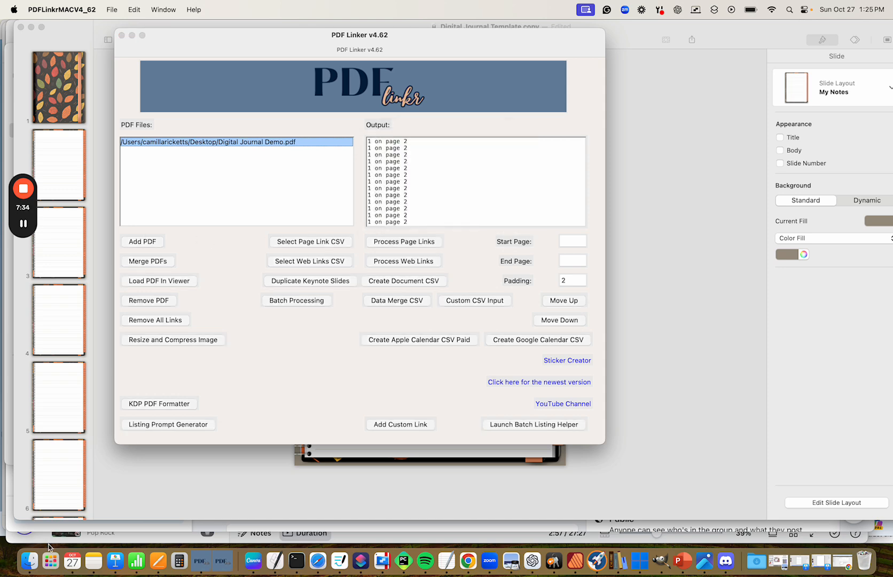
Switch to Finder, open Digital Journal Demo_updated.pdf from the Desktop in Preview, and go to page 2
click(29, 560)
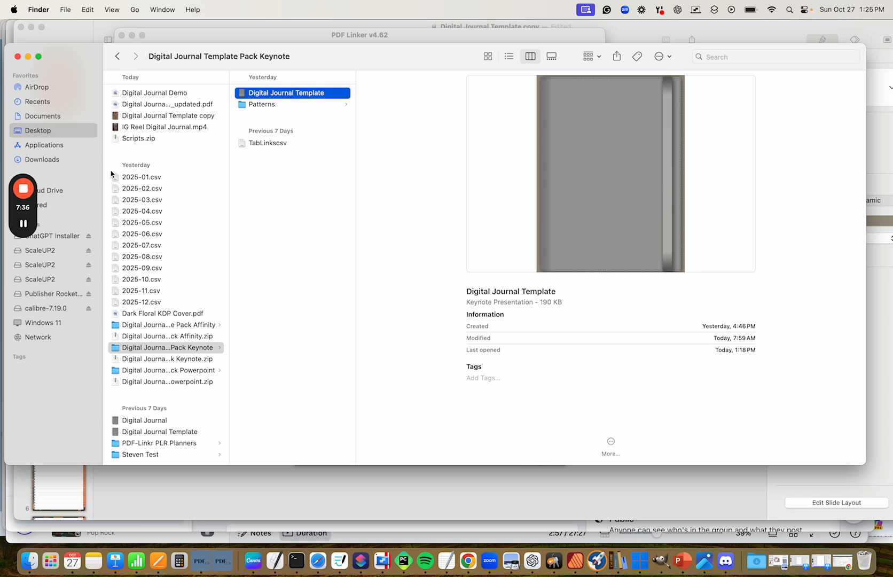
click(42, 134)
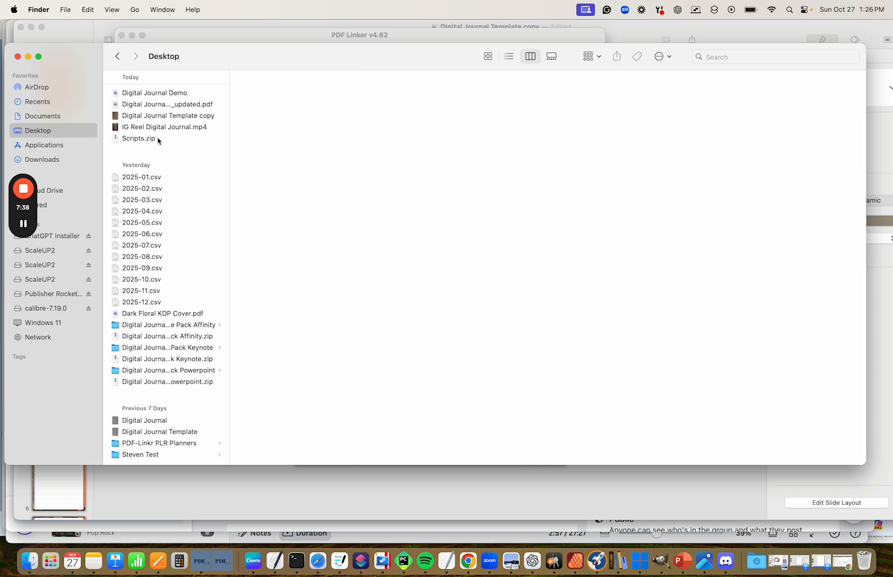
click(173, 106)
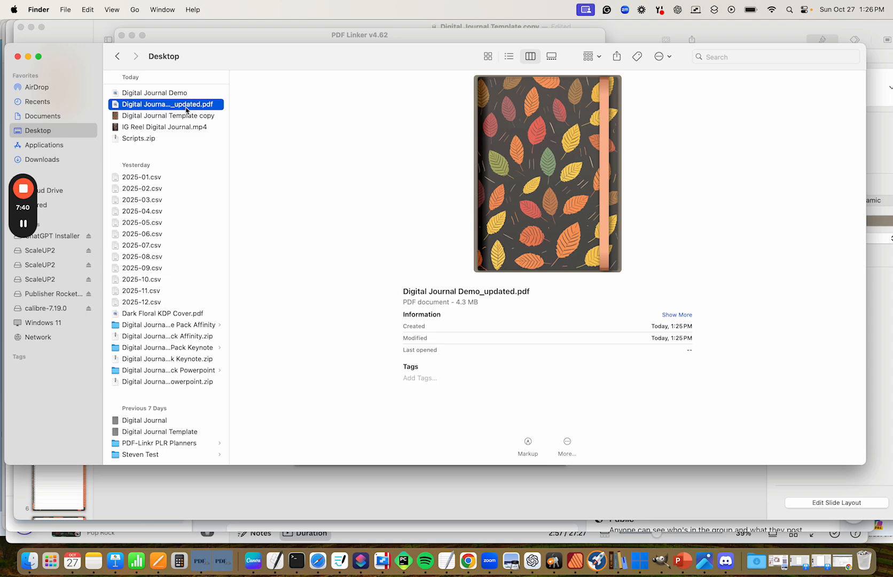
double_click(185, 107)
click(146, 342)
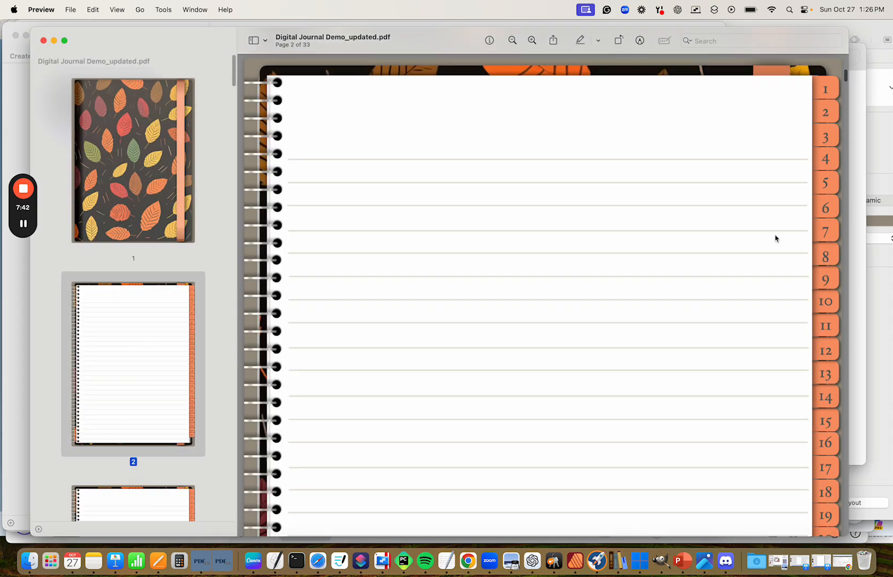
Test the journal's numbered tab links one after another, from tab 3 through tab 16
click(826, 140)
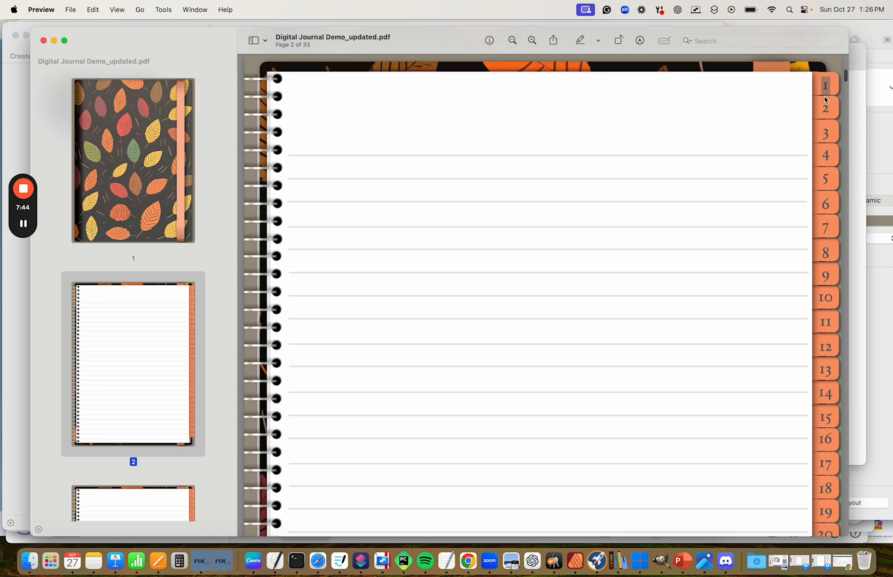
click(825, 140)
click(829, 162)
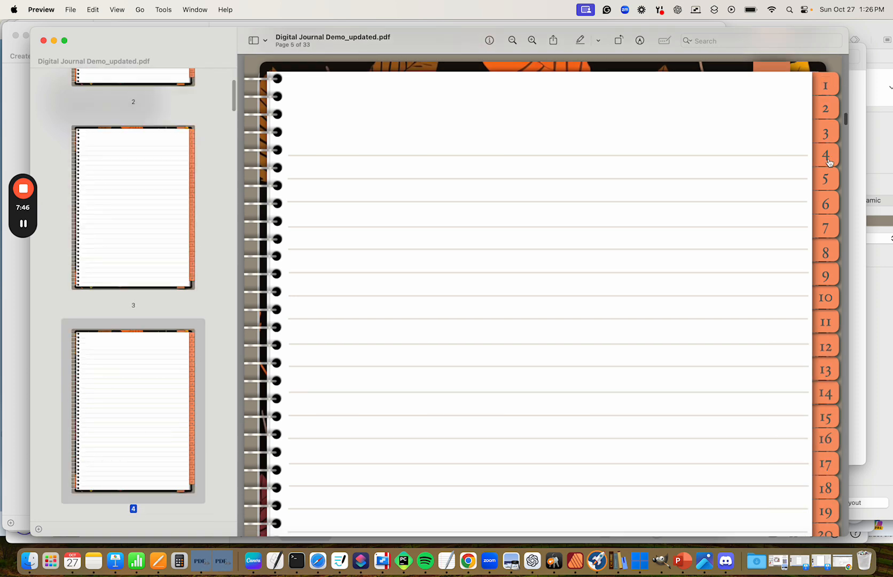
click(829, 185)
click(829, 219)
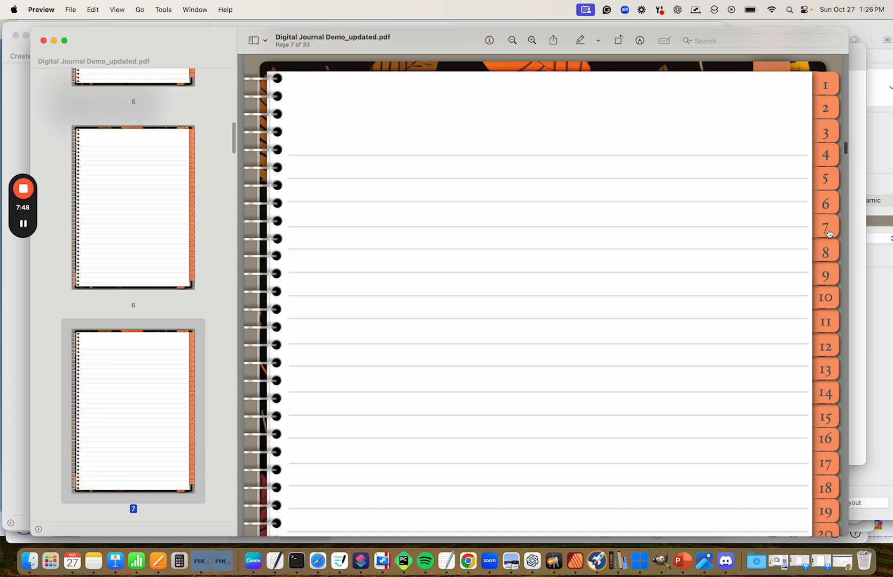
click(826, 247)
click(826, 278)
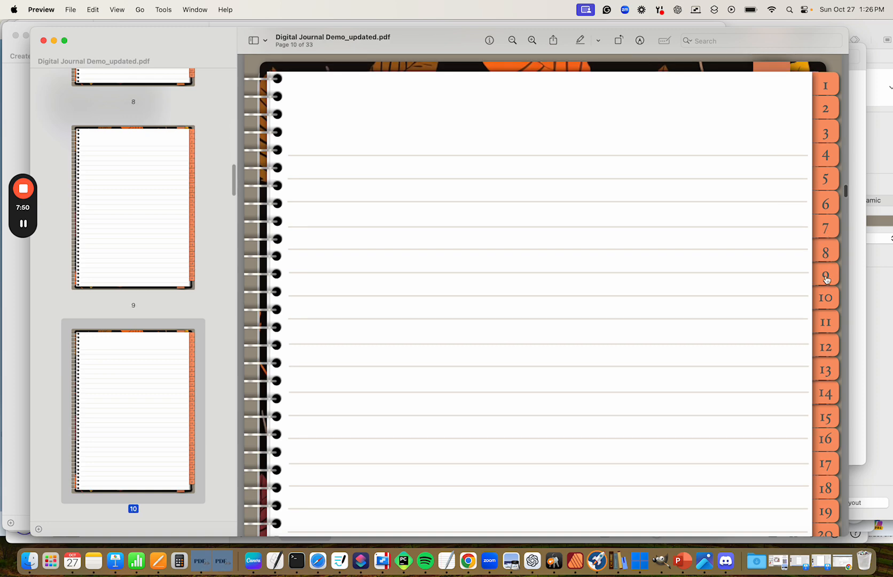
click(826, 301)
click(826, 323)
click(826, 347)
click(827, 381)
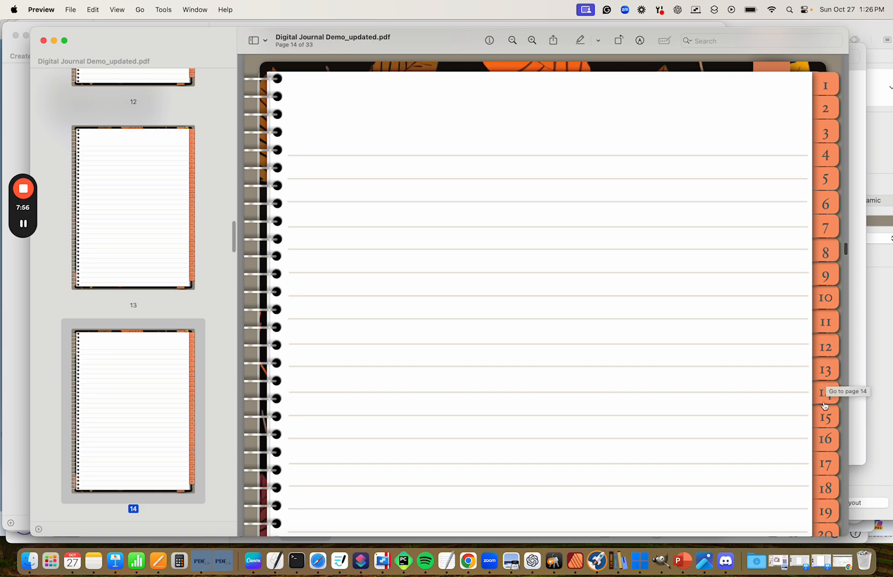
click(827, 397)
click(829, 422)
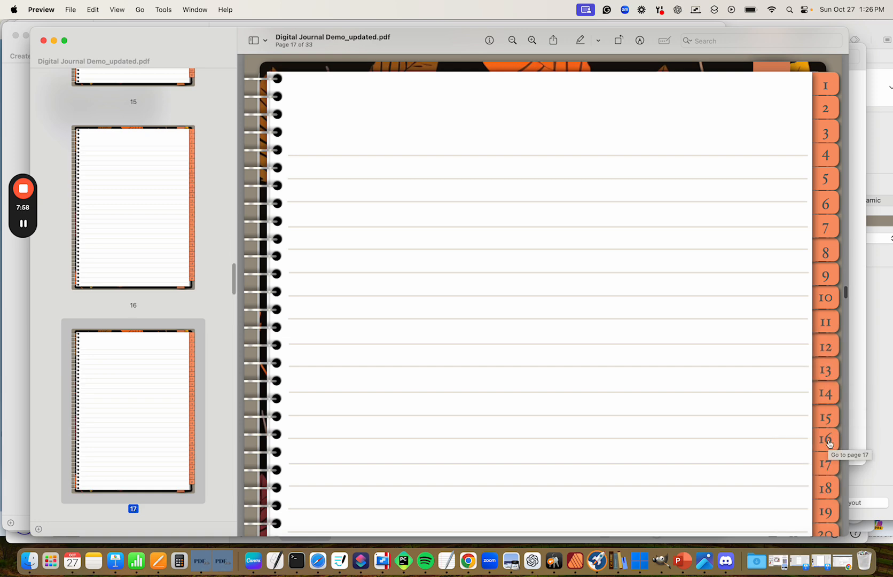
click(829, 442)
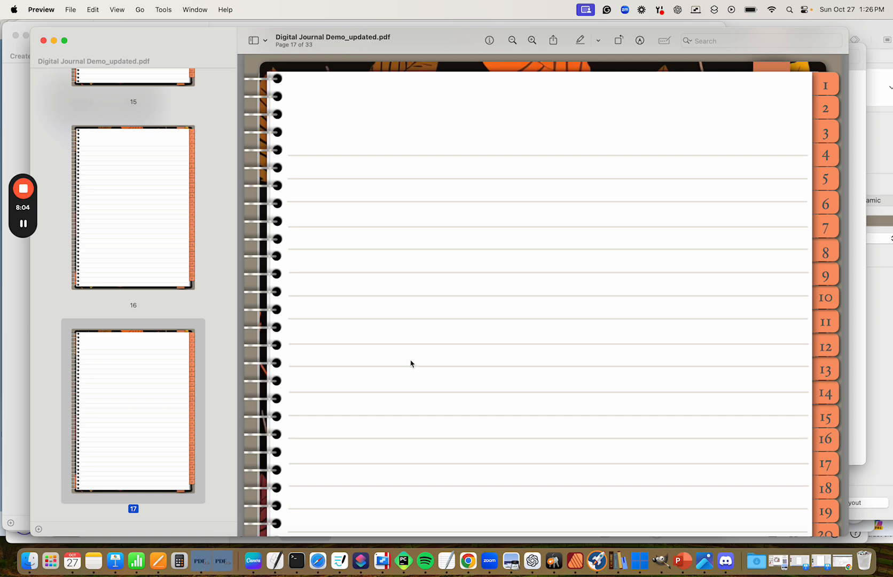
Test the link on tab 31, the last numbered tab at the bottom of the journal page
scroll(484, 361, down, 10)
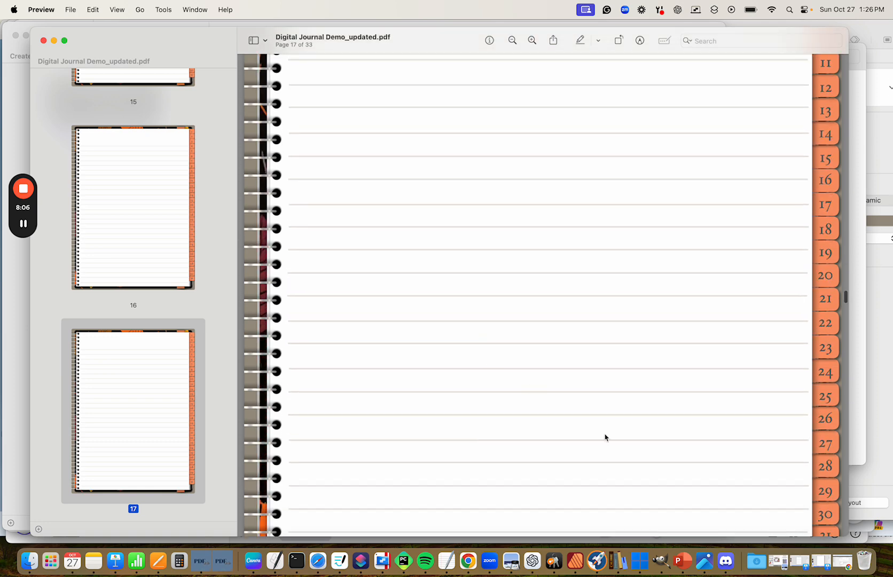
scroll(629, 451, down, 3)
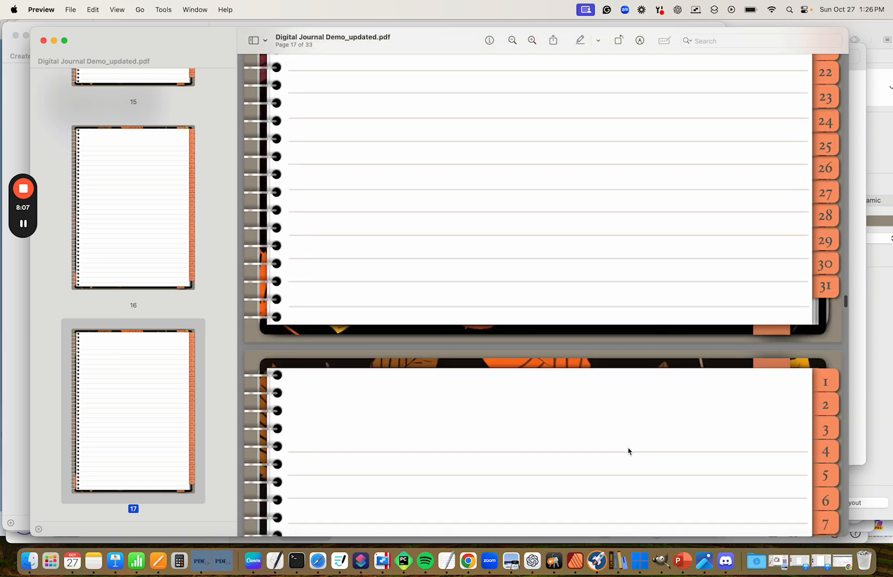
click(827, 287)
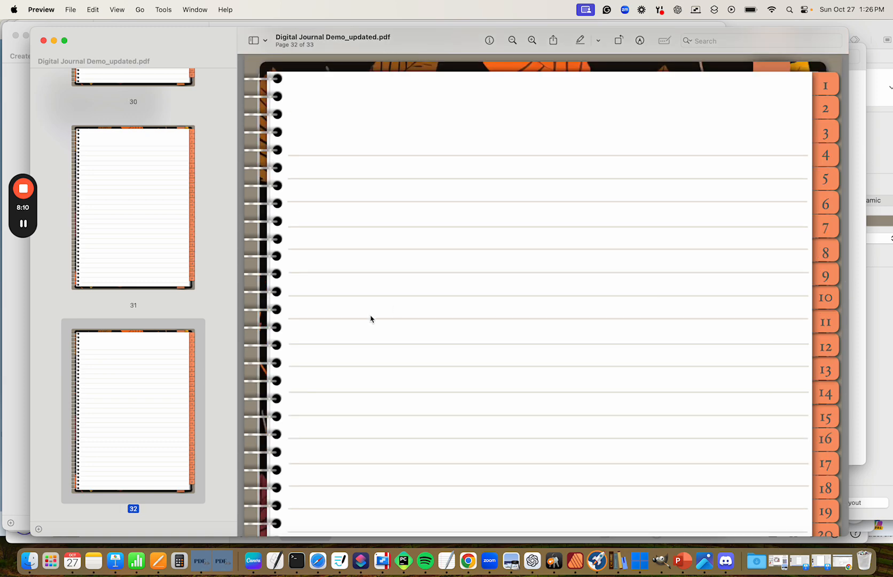